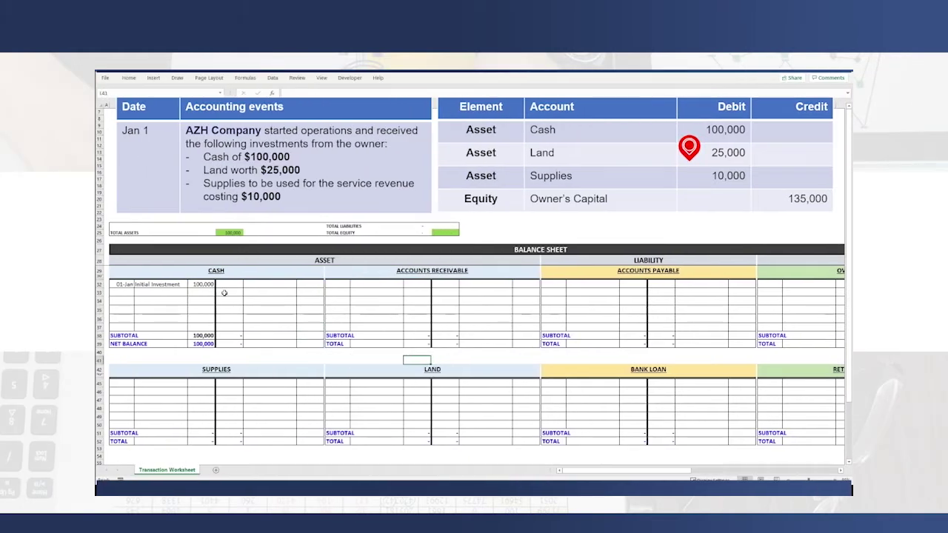
Move down to the first Land T-account row and enter 25.
{"action": "key", "text": "Down"}
{"action": "key", "text": "Down"}
{"action": "key", "text": "Down"}
{"action": "key", "text": "Down"}
{"action": "type", "text": "25"}
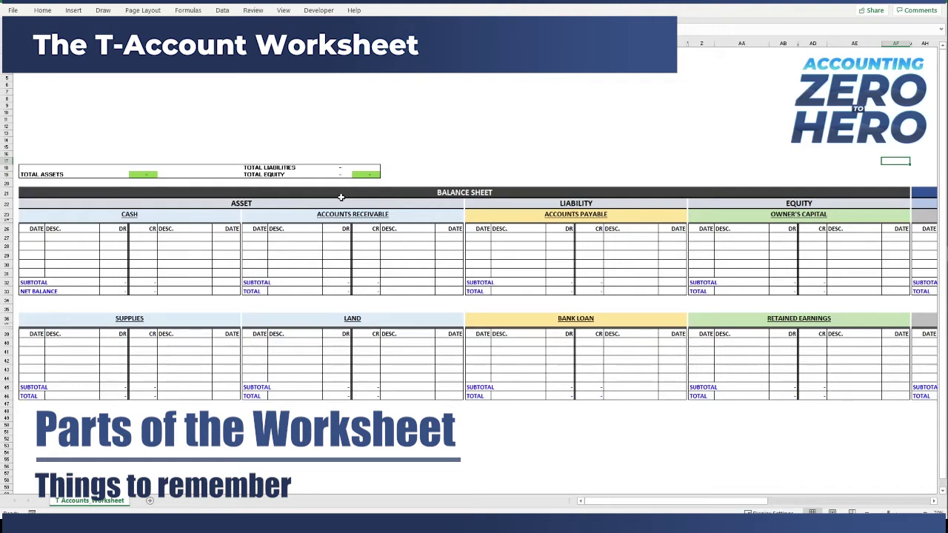
{"action": "key", "text": "Left"}
{"action": "key", "text": "Left"}
{"action": "key", "text": "Left"}
{"action": "key", "text": "Left"}
{"action": "key", "text": "Down"}
{"action": "key", "text": "Down"}
{"action": "key", "text": "Down"}
{"action": "key", "text": "Down"}
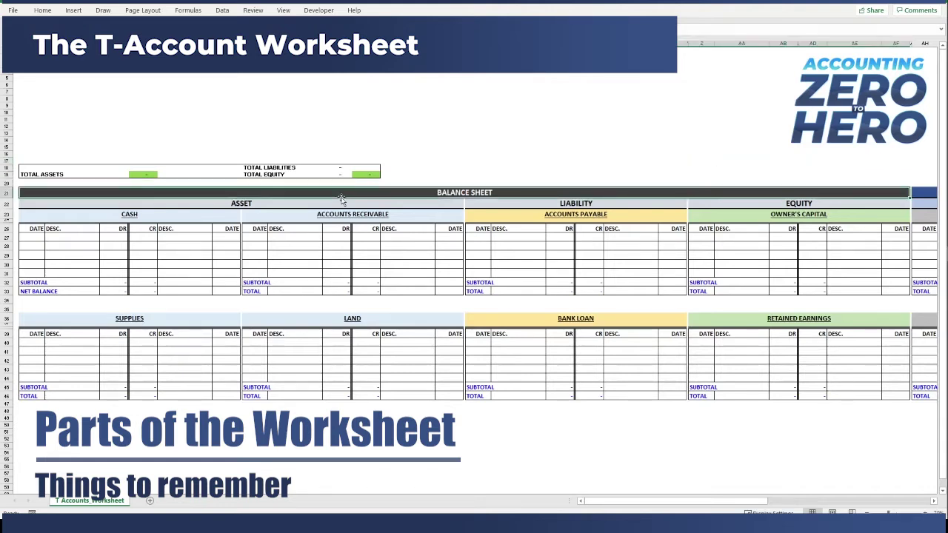
{"action": "key", "text": "Right"}
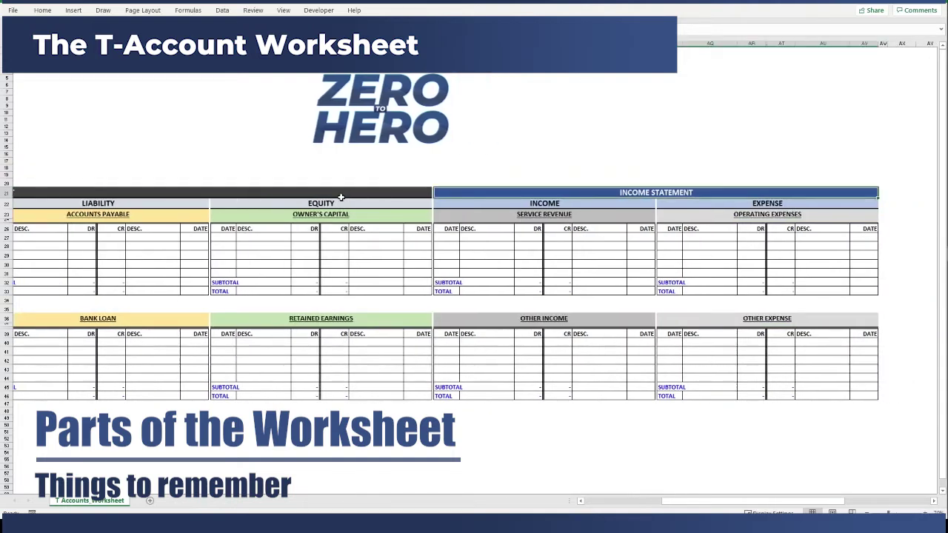
{"action": "key", "text": "Left"}
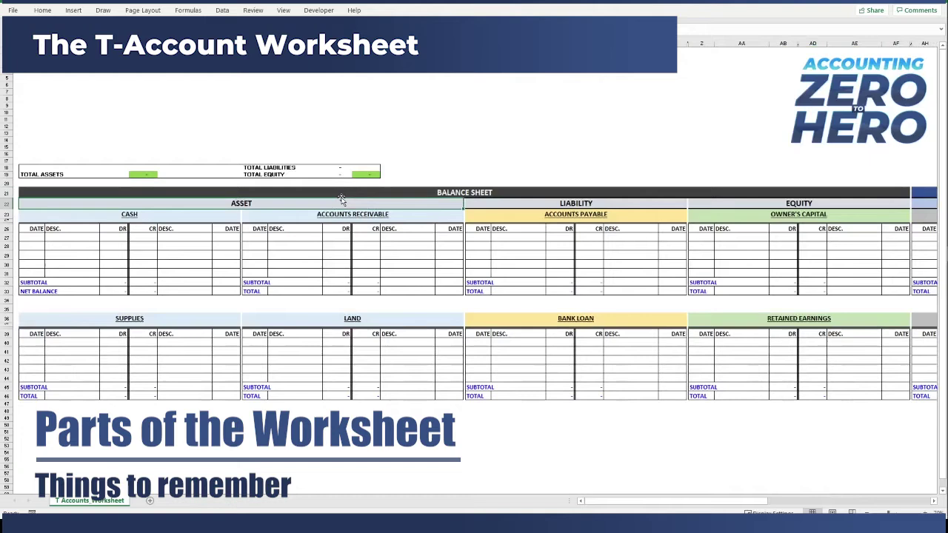
{"action": "key", "text": "Down"}
{"action": "key", "text": "Right"}
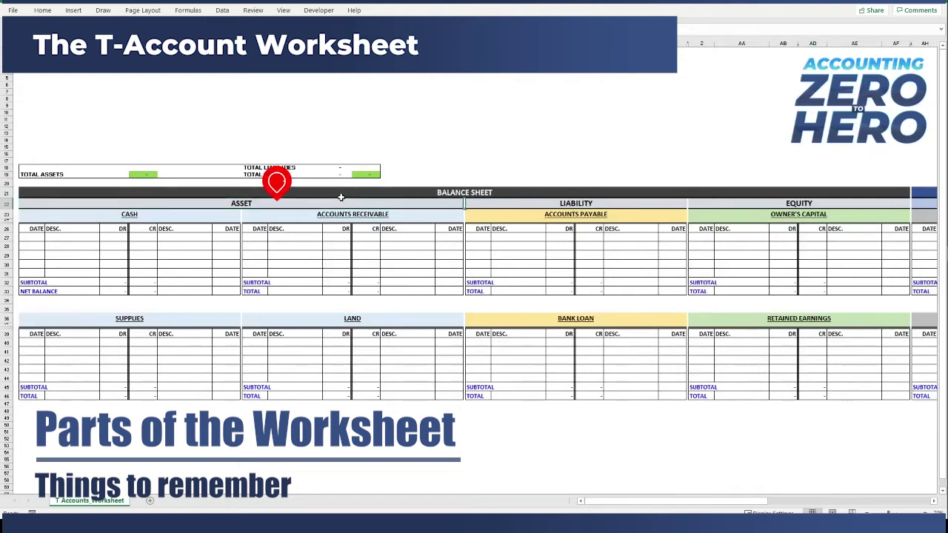
{"action": "key", "text": "Right"}
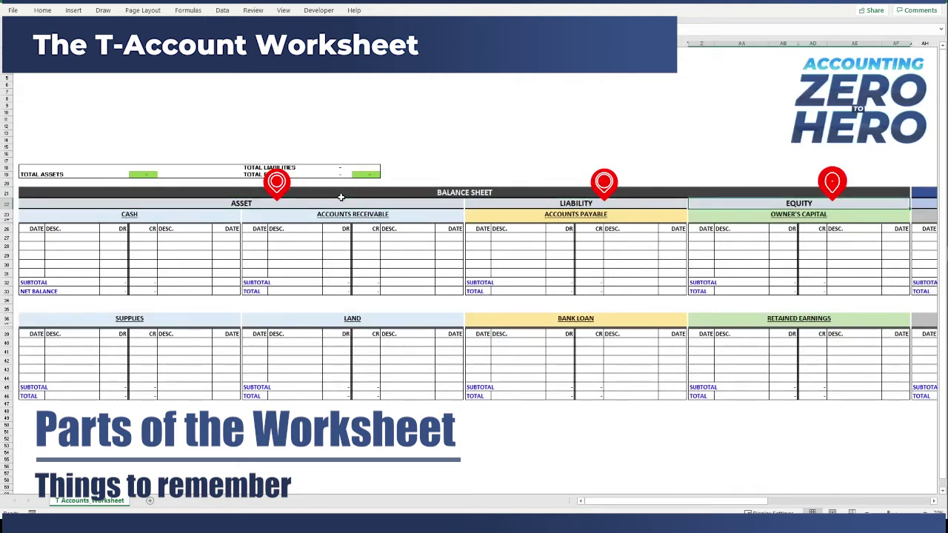
{"action": "key", "text": "Right"}
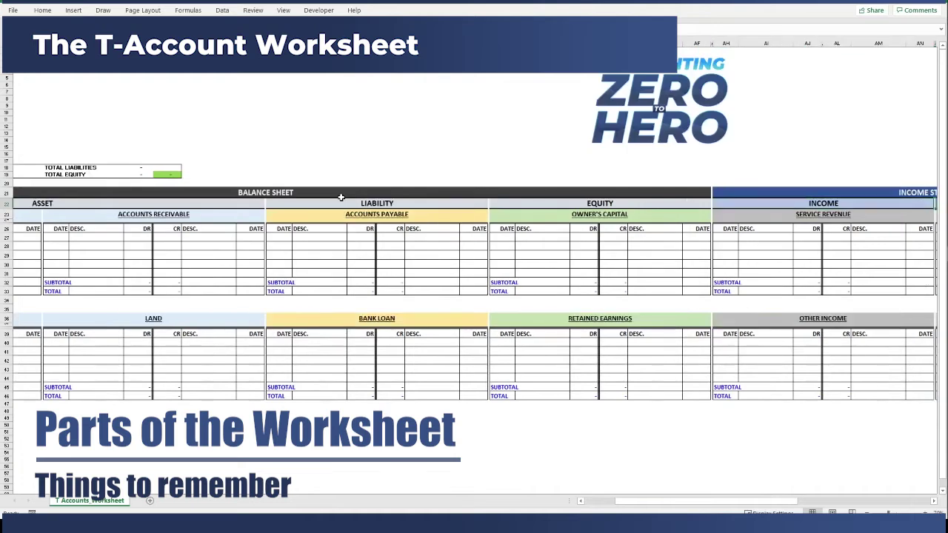
{"action": "key", "text": "Right"}
{"action": "key", "text": "Up"}
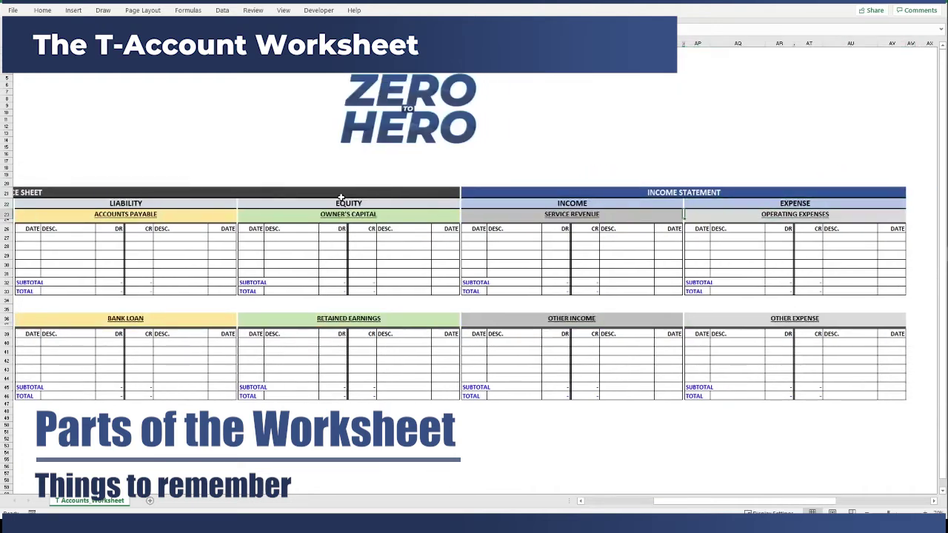
{"action": "key", "text": "ctrl+Home"}
{"action": "left_click", "coordinate": [219, 293]}
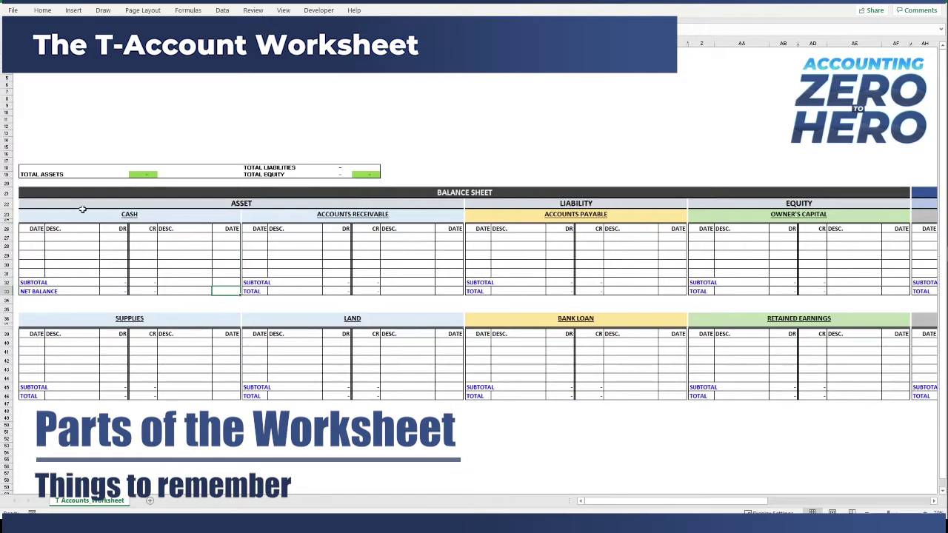
{"action": "left_click_drag", "start_coordinate": [83, 210], "coordinate": [98, 291]}
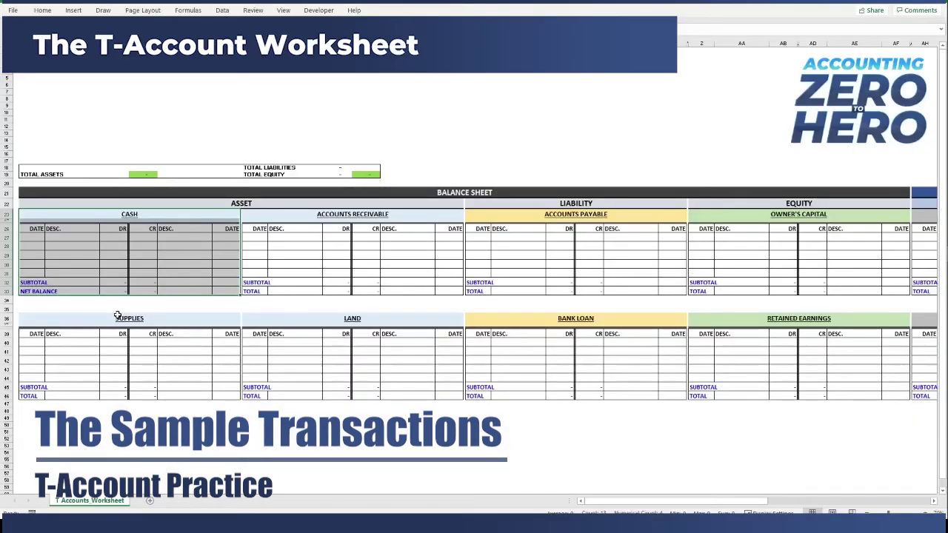
Select the totals rows and inspect the TOTAL ASSETS formula without changing it.
{"action": "left_click", "coordinate": [35, 168]}
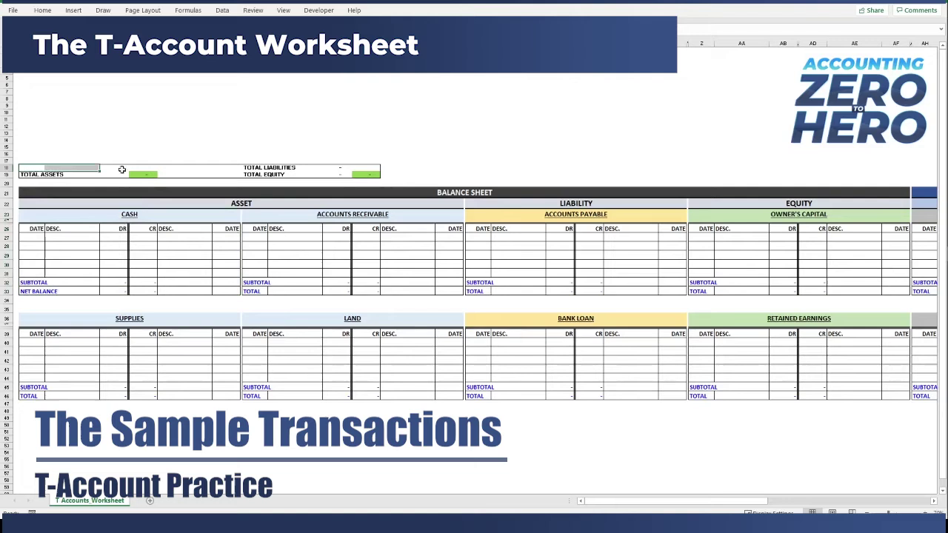
{"action": "left_click_drag", "start_coordinate": [122, 169], "coordinate": [391, 178]}
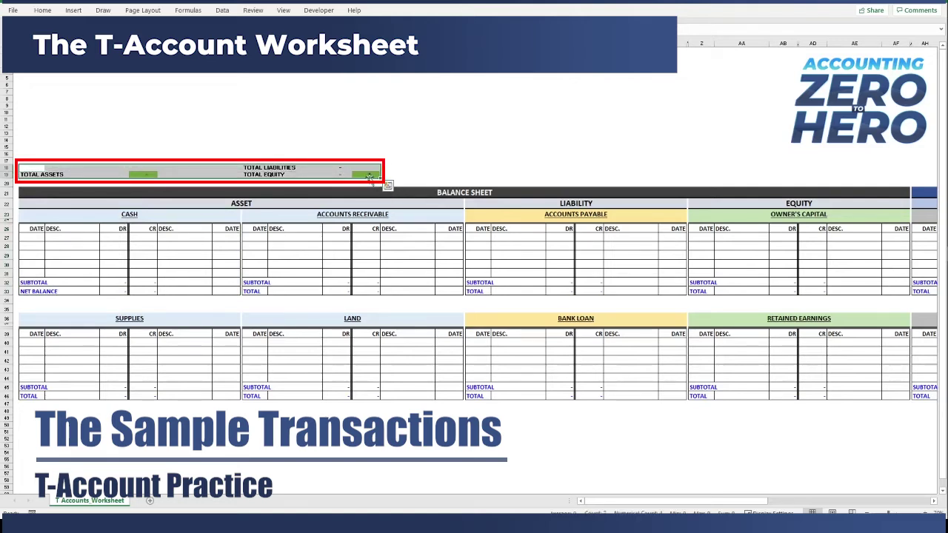
{"action": "left_click", "coordinate": [369, 176]}
{"action": "double_click", "coordinate": [156, 175]}
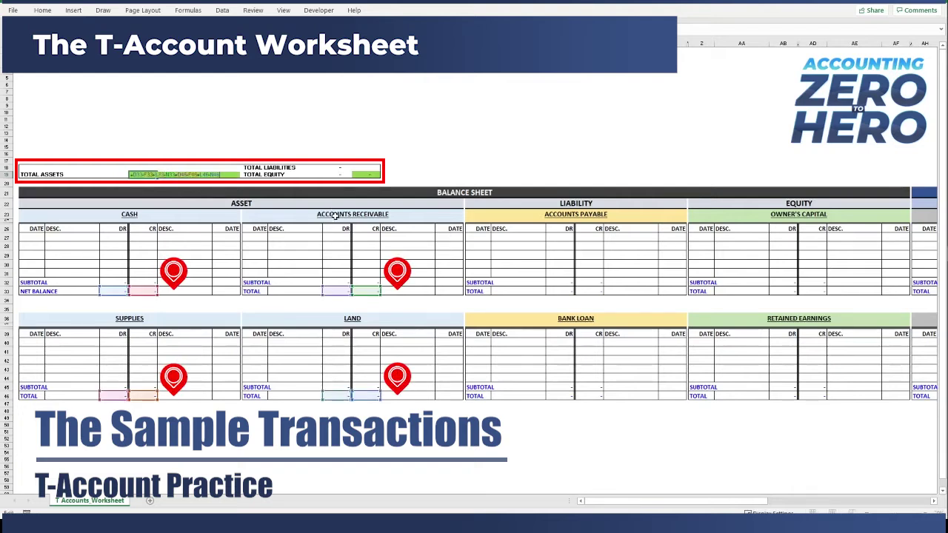
{"action": "key", "text": "Escape"}
Inspect the TOTAL EQUITY formula, then point out the total assets, liabilities and equity figures.
{"action": "left_click", "coordinate": [330, 168]}
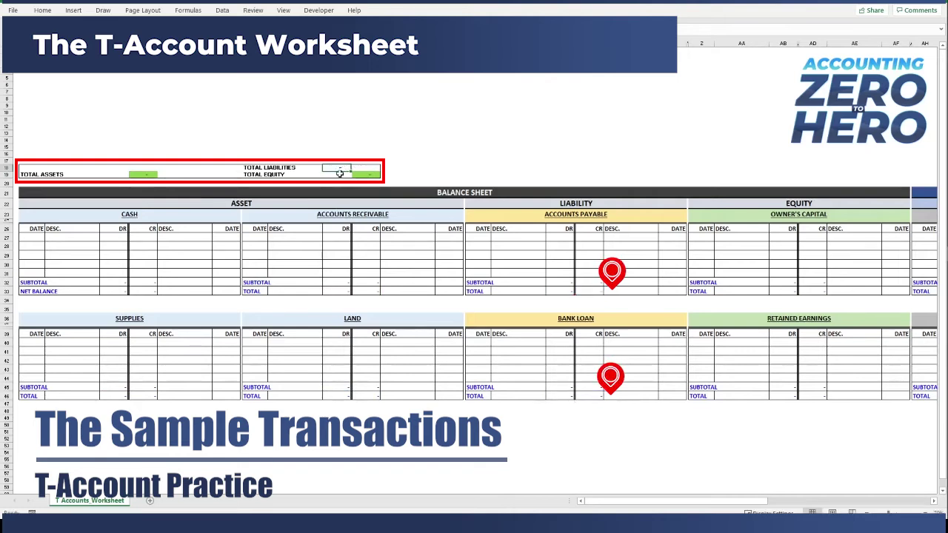
{"action": "double_click", "coordinate": [339, 174]}
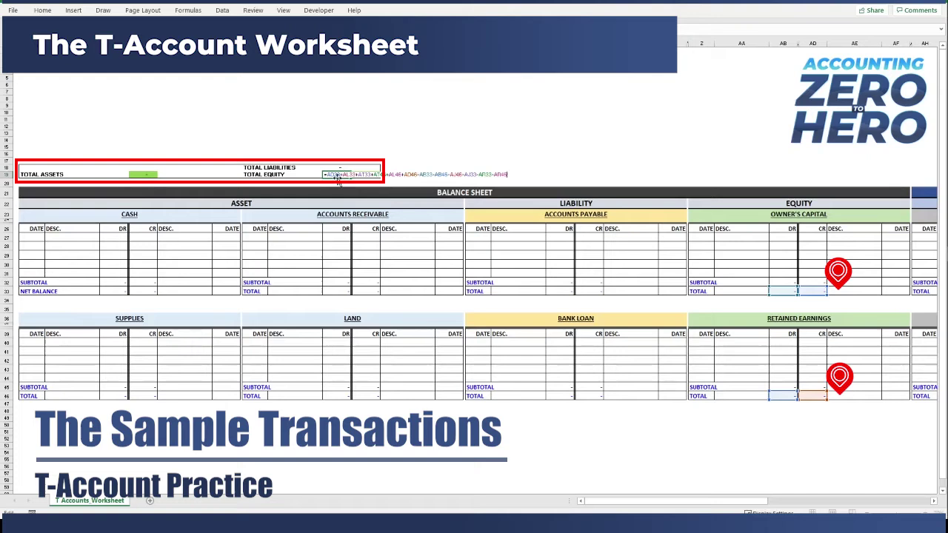
{"action": "key", "text": "Escape"}
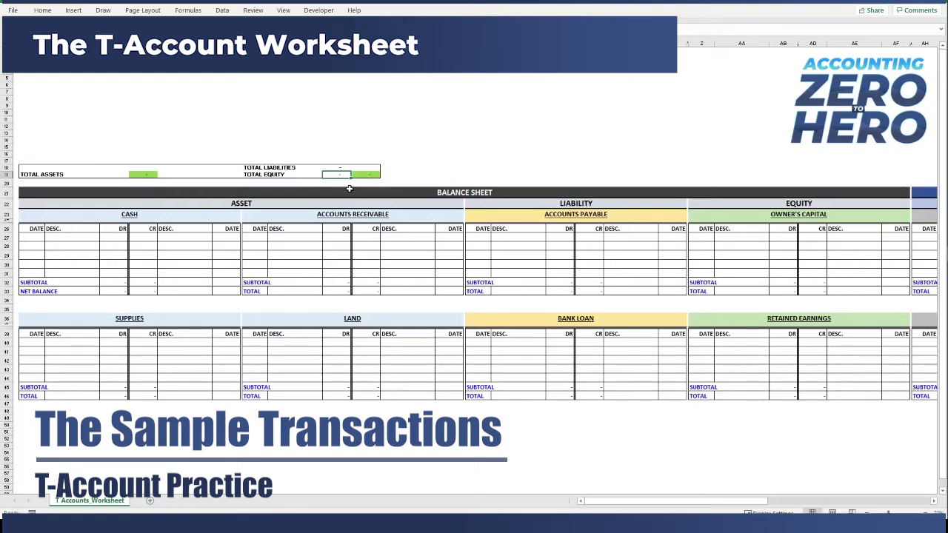
{"action": "left_click", "coordinate": [56, 175]}
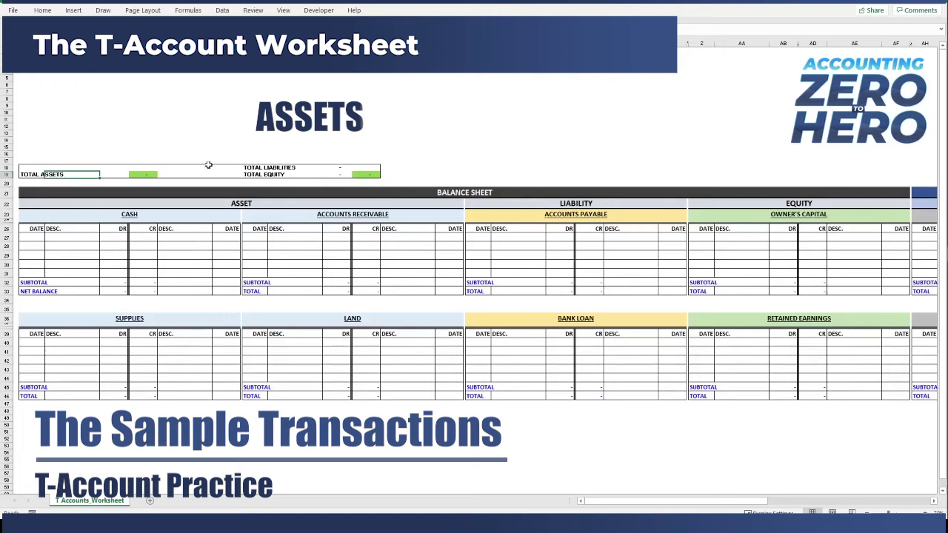
{"action": "left_click", "coordinate": [276, 168]}
{"action": "left_click", "coordinate": [308, 174]}
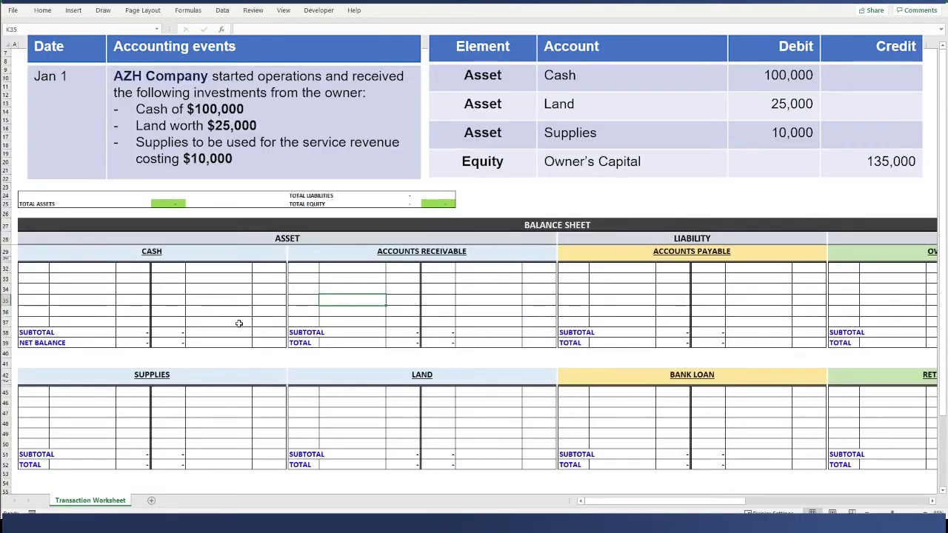
Enter a 100,000 debit in the first Cash T-account row.
{"action": "left_click", "coordinate": [69, 265]}
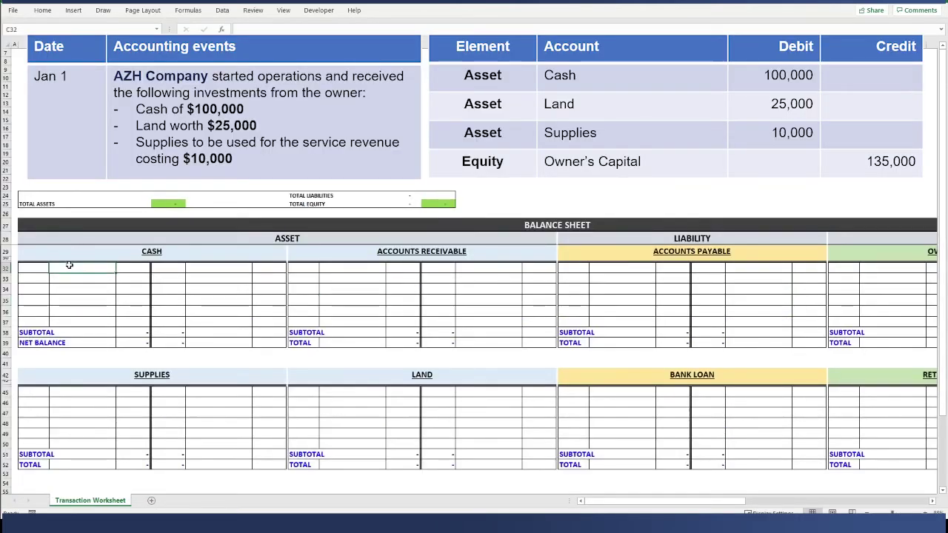
{"action": "left_click", "coordinate": [137, 271]}
{"action": "type", "text": "100000"}
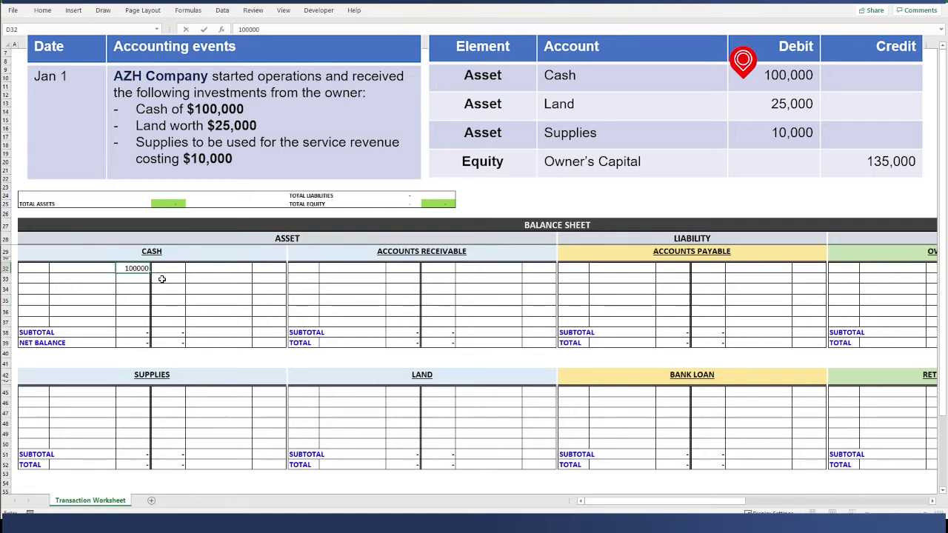
{"action": "key", "text": "Return"}
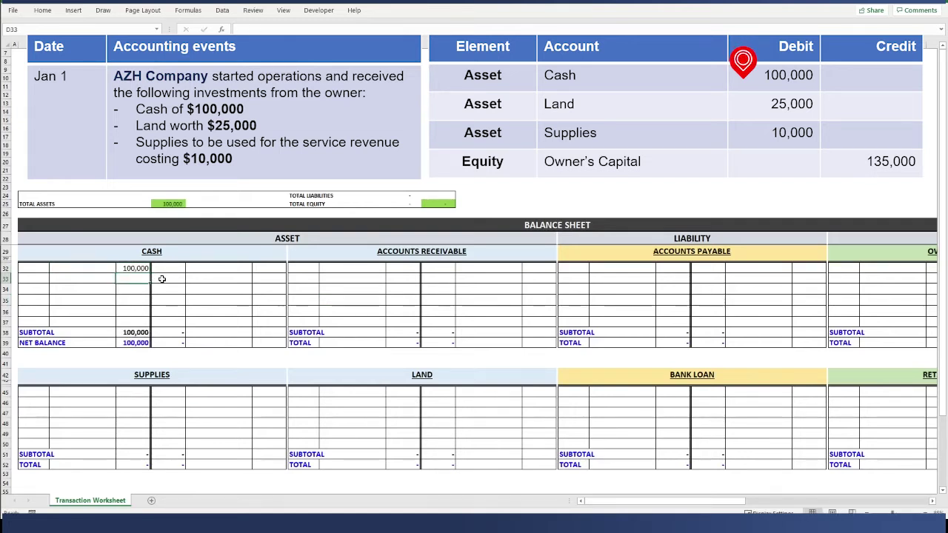
Label the Cash entry 'Initial Investment' and date it 1/1.
{"action": "key", "text": "Left"}
{"action": "key", "text": "Up"}
{"action": "type", "text": "Initia"}
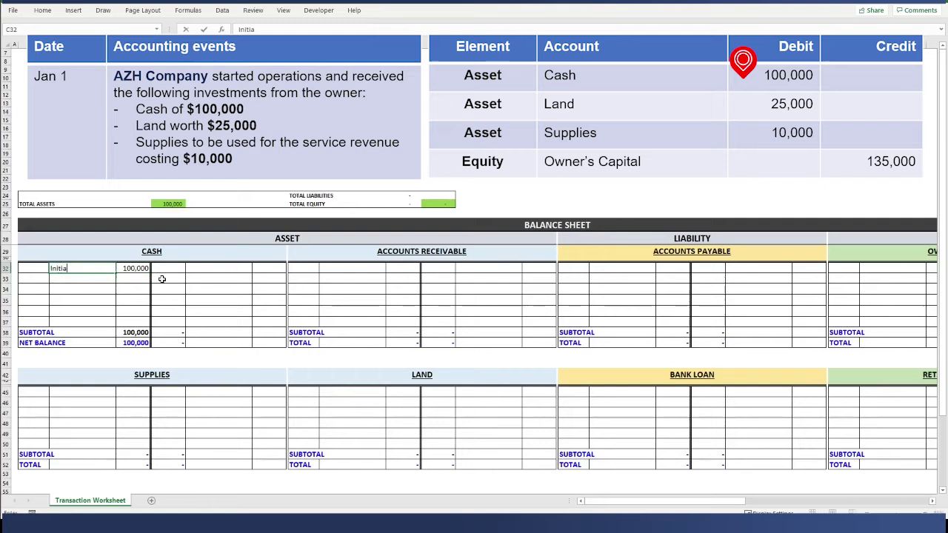
{"action": "type", "text": "l Investment"}
{"action": "key", "text": "Left"}
{"action": "type", "text": "1"}
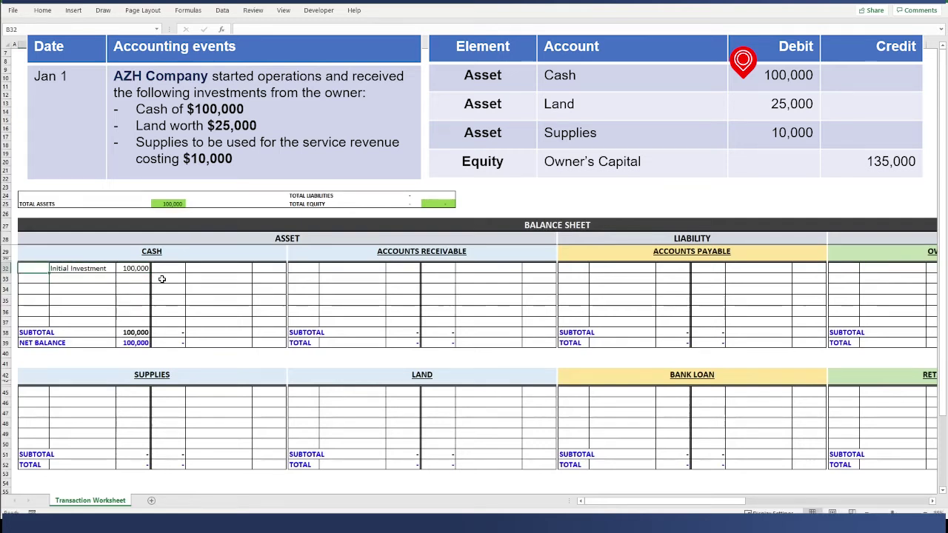
{"action": "type", "text": "/1"}
{"action": "key", "text": "Return"}
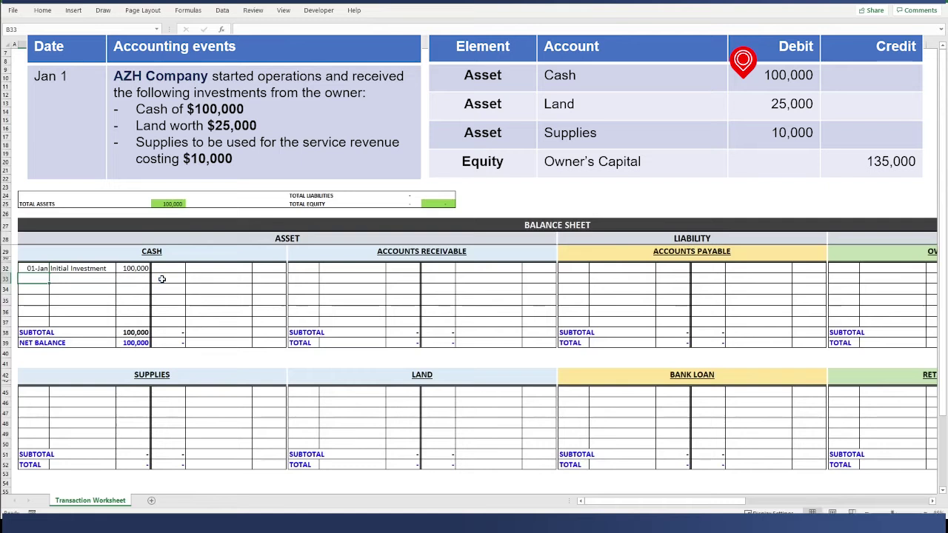
{"action": "key", "text": "Up"}
{"action": "key", "text": "Right"}
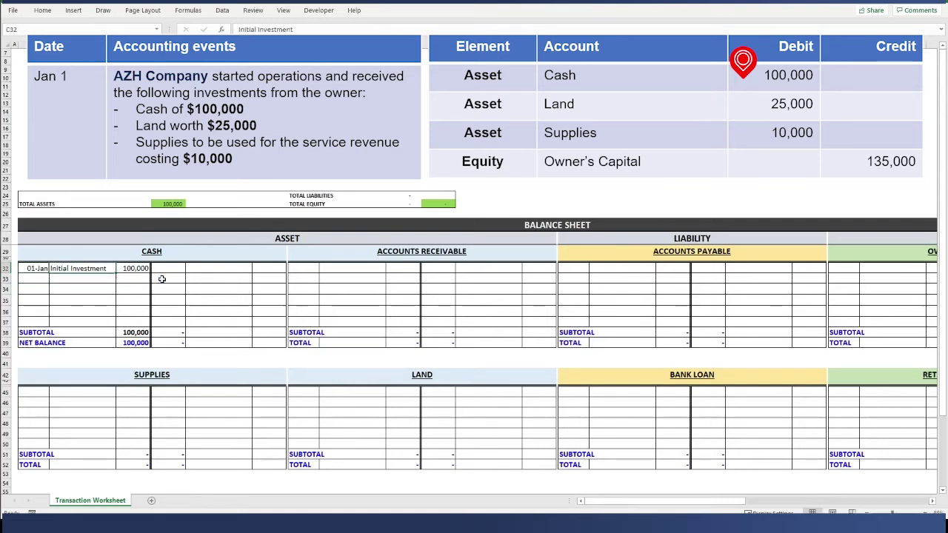
{"action": "key", "text": "Right"}
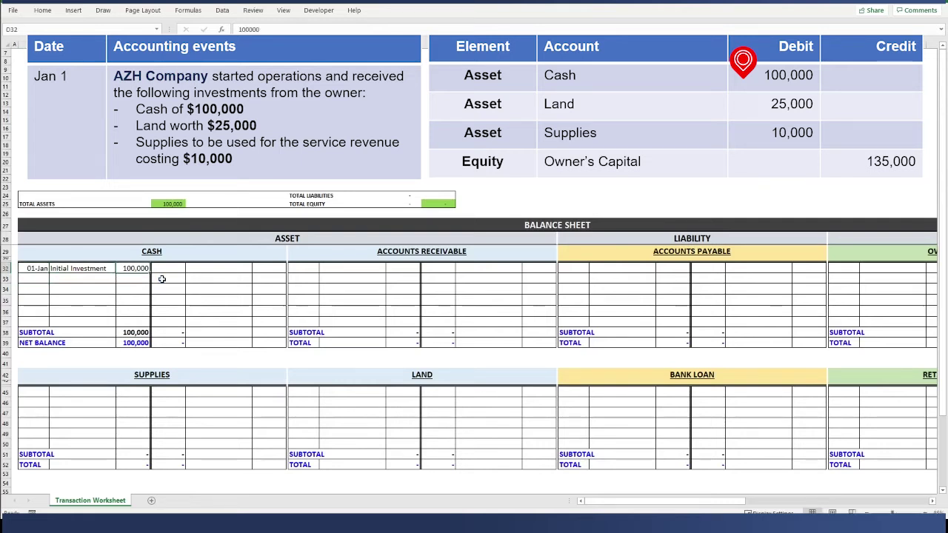
{"action": "key", "text": "Right"}
{"action": "key", "text": "Right"}
{"action": "key", "text": "Right"}
{"action": "key", "text": "Right"}
Post a 25,000 Land debit labelled 'Initial Investment', dated 1 Jan.
{"action": "key", "text": "Down"}
{"action": "key", "text": "Down"}
{"action": "key", "text": "Down"}
{"action": "key", "text": "Down"}
{"action": "key", "text": "Down"}
{"action": "key", "text": "Down"}
{"action": "key", "text": "Down"}
{"action": "key", "text": "Down"}
{"action": "key", "text": "Down"}
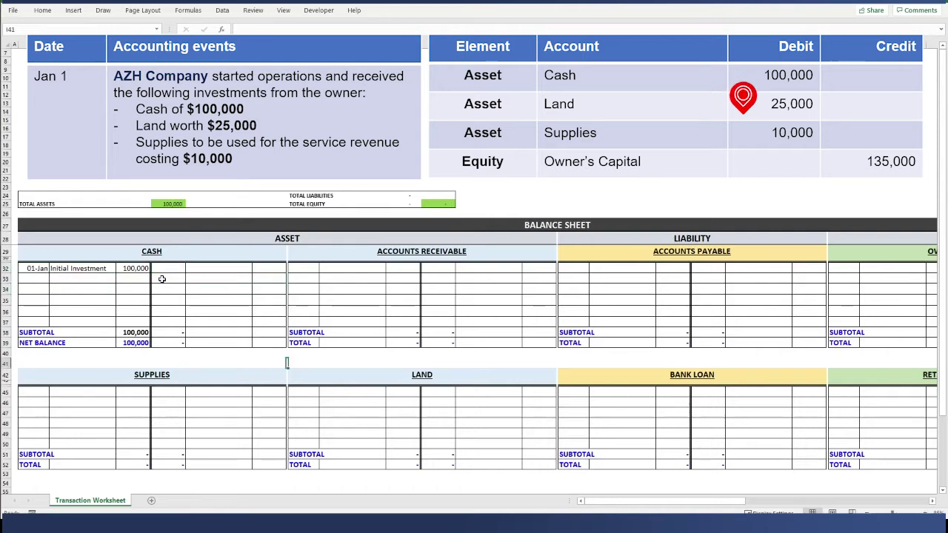
{"action": "key", "text": "Right"}
{"action": "key", "text": "Right"}
{"action": "key", "text": "Right"}
{"action": "key", "text": "Down"}
{"action": "key", "text": "Down"}
{"action": "key", "text": "Down"}
{"action": "key", "text": "Down"}
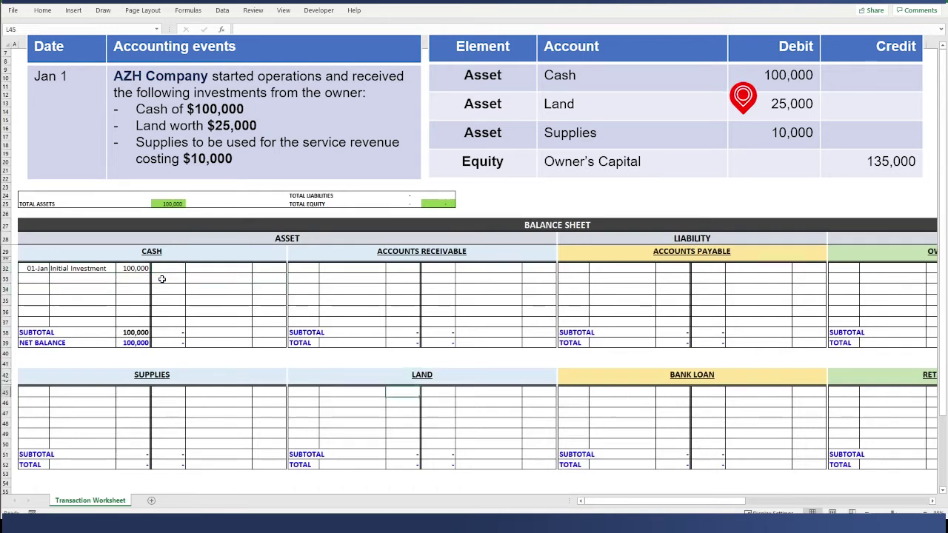
{"action": "type", "text": "25,000"}
{"action": "key", "text": "Return"}
{"action": "key", "text": "Left"}
{"action": "key", "text": "Left"}
{"action": "key", "text": "Up"}
{"action": "key", "text": "Right"}
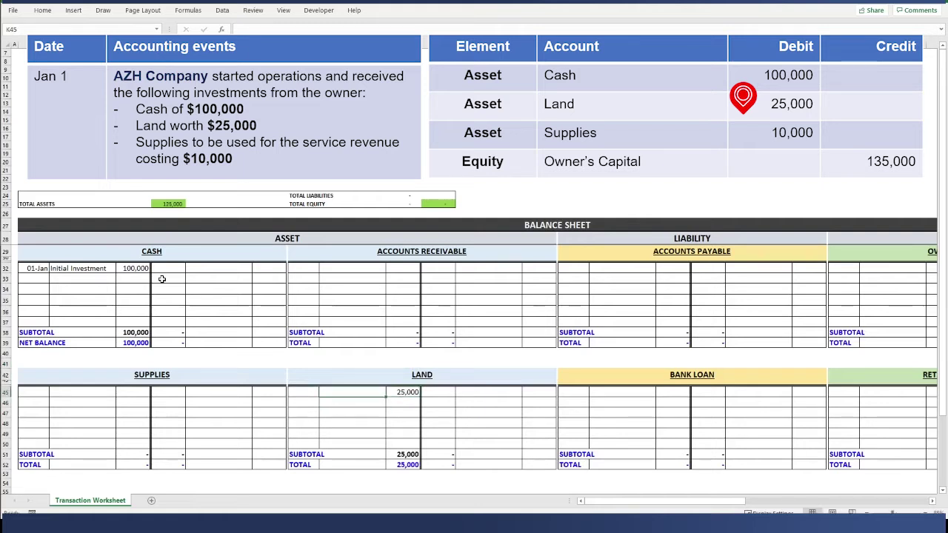
{"action": "type", "text": "Initial Investment"}
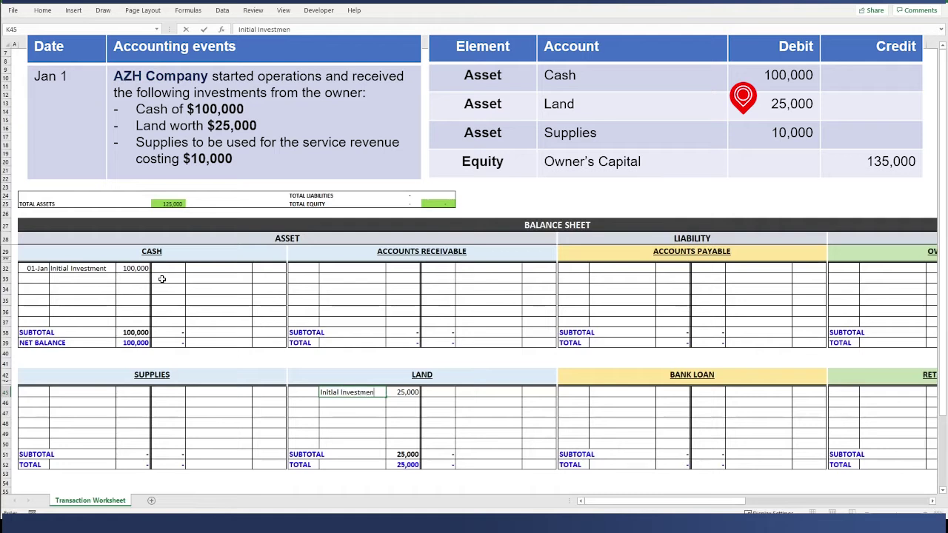
{"action": "key", "text": "Return"}
{"action": "key", "text": "Up"}
{"action": "key", "text": "Left"}
{"action": "type", "text": "1"}
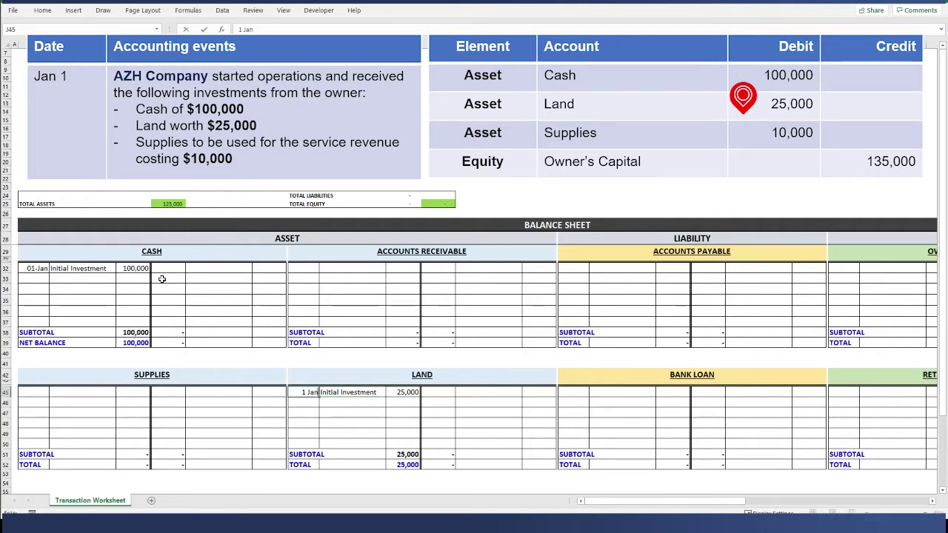
{"action": "type", "text": " Jan"}
{"action": "key", "text": "Return"}
Post a 10,000 Supplies debit labelled 'Initial Investment', dated 1 Jan.
{"action": "key", "text": "Left"}
{"action": "key", "text": "Left"}
{"action": "key", "text": "Left"}
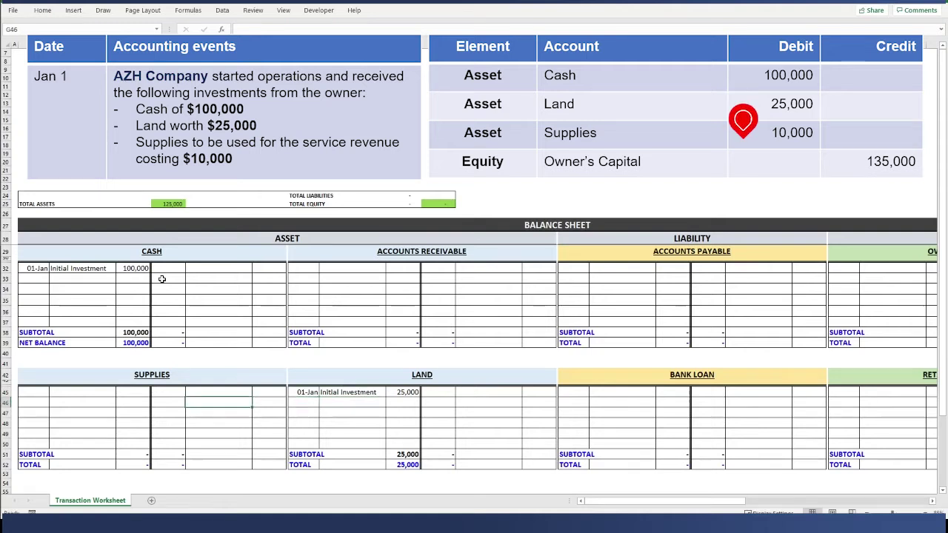
{"action": "key", "text": "Left"}
{"action": "key", "text": "Left"}
{"action": "key", "text": "Left"}
{"action": "key", "text": "Up"}
{"action": "type", "text": "10,00"}
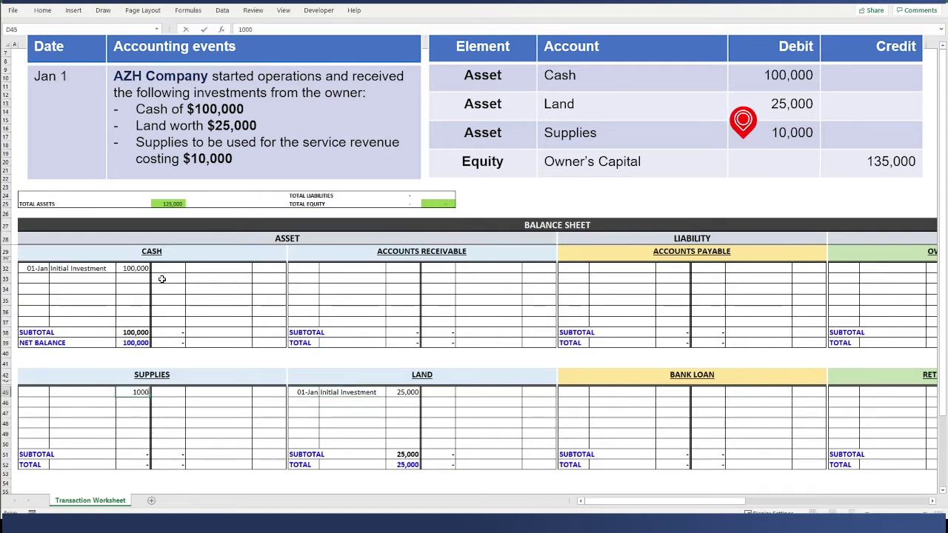
{"action": "type", "text": "0"}
{"action": "key", "text": "Left"}
{"action": "type", "text": "Ini"}
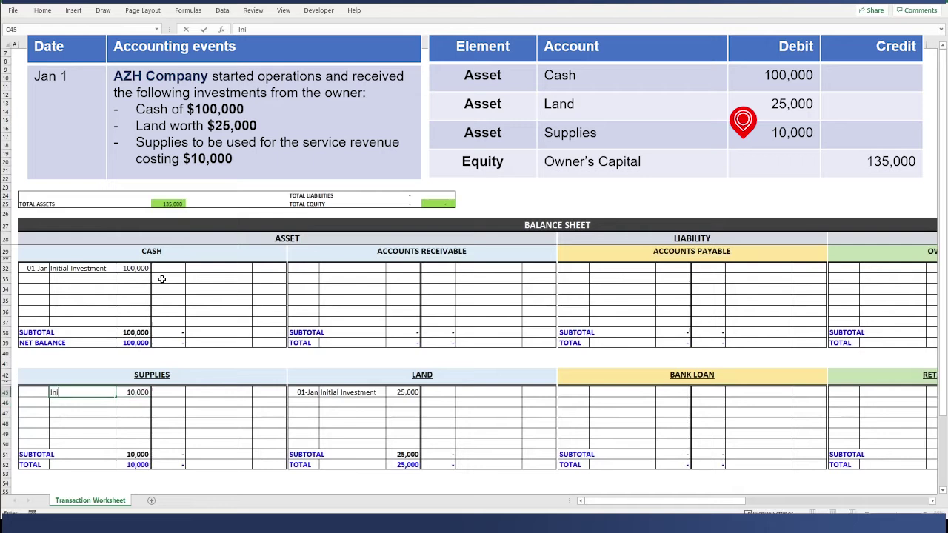
{"action": "type", "text": "tial Investment"}
{"action": "key", "text": "Left"}
{"action": "type", "text": "1"}
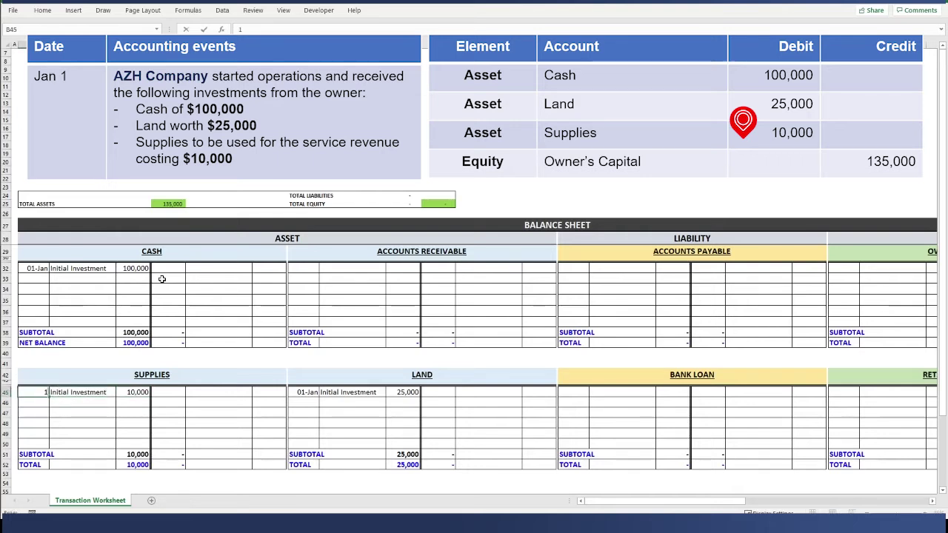
{"action": "type", "text": " Jan"}
{"action": "key", "text": "Right"}
{"action": "key", "text": "Right"}
{"action": "key", "text": "Right"}
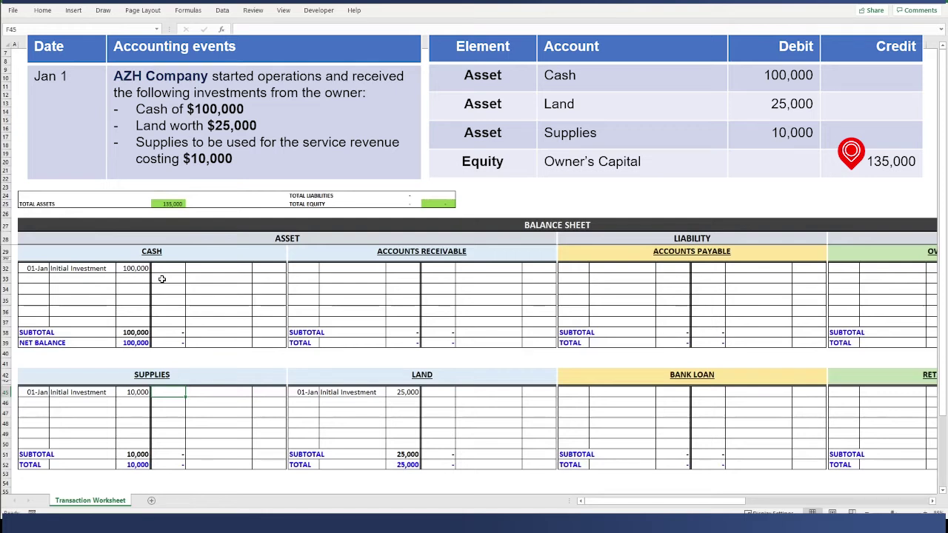
Move past the Supplies entry and check the total equity formula.
{"action": "key", "text": "Right"}
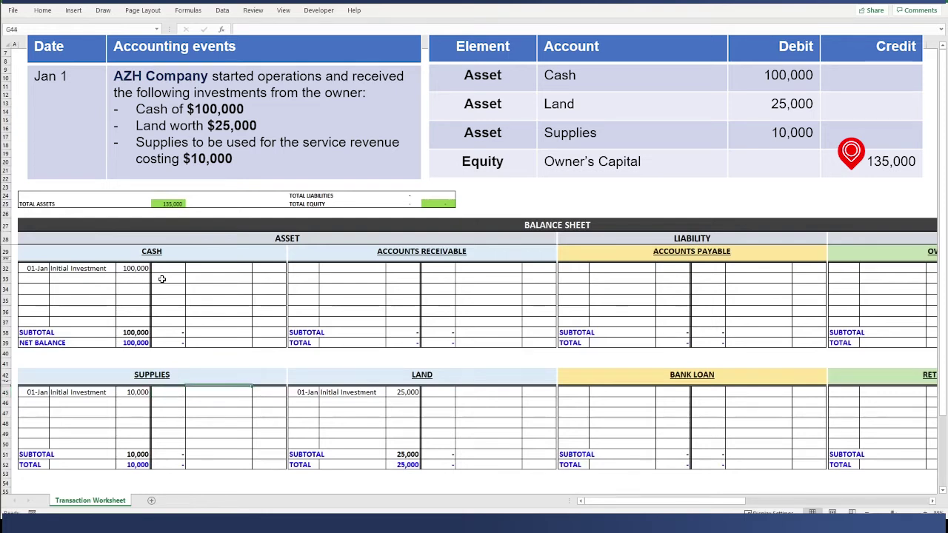
{"action": "key", "text": "Up"}
{"action": "key", "text": "Up"}
{"action": "key", "text": "Up"}
{"action": "key", "text": "Up"}
{"action": "key", "text": "Up"}
{"action": "key", "text": "Up"}
{"action": "key", "text": "Right"}
{"action": "key", "text": "Up"}
{"action": "key", "text": "Up"}
{"action": "key", "text": "Up"}
{"action": "key", "text": "Up"}
{"action": "key", "text": "Right"}
{"action": "key", "text": "Right"}
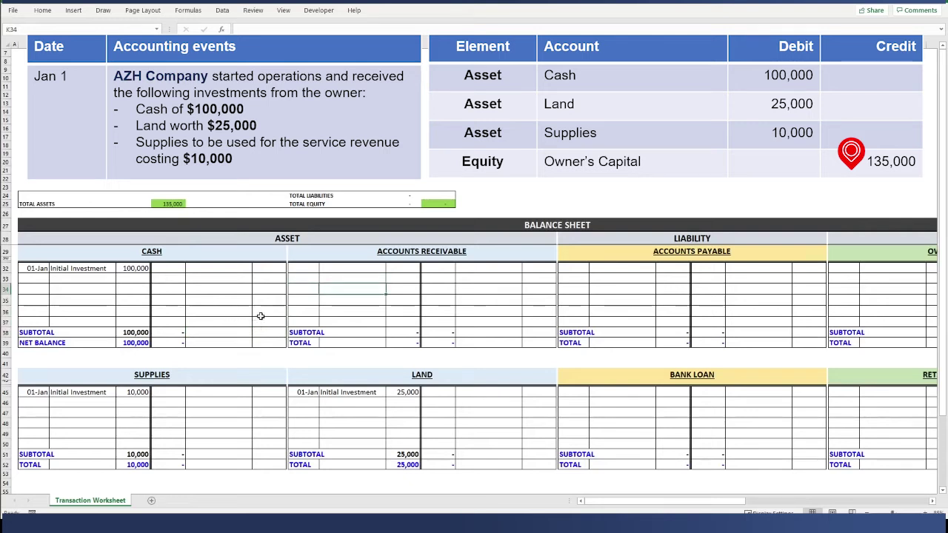
{"action": "left_click", "coordinate": [438, 205]}
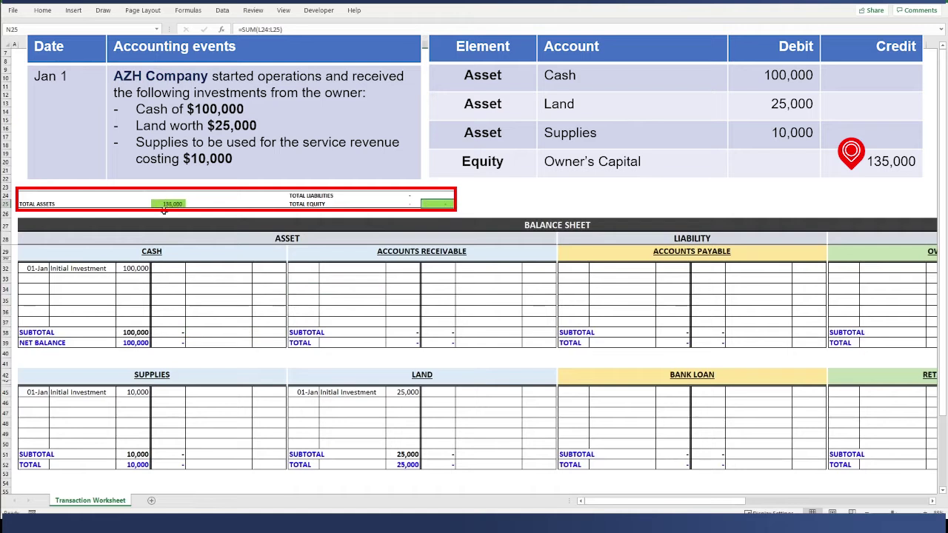
Credit Owner's Capital with 135,000, labelled Initial Investment, dated 1-Jan.
{"action": "left_click", "coordinate": [543, 269]}
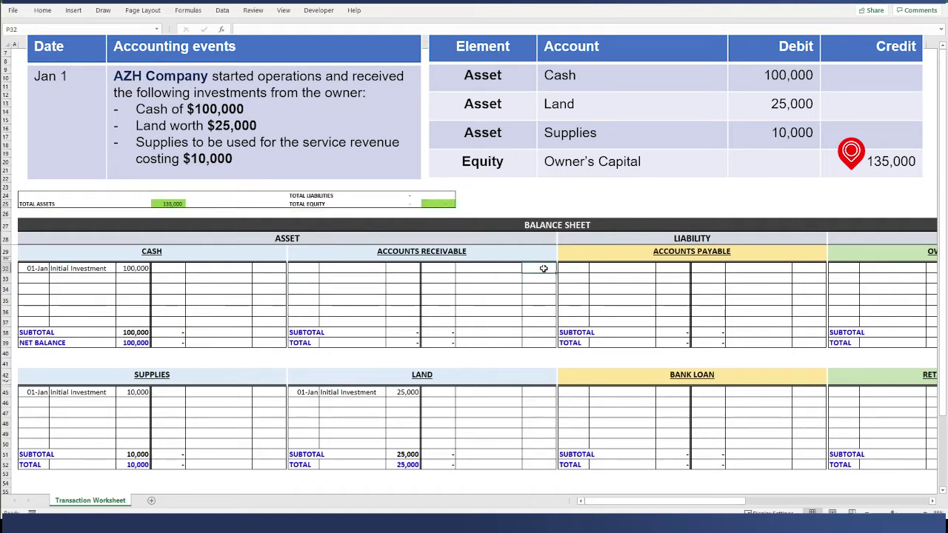
{"action": "key", "text": "Right"}
{"action": "key", "text": "Right"}
{"action": "key", "text": "Right"}
{"action": "key", "text": "Right"}
{"action": "key", "text": "Right"}
{"action": "key", "text": "Right"}
{"action": "key", "text": "Right"}
{"action": "key", "text": "Right"}
{"action": "key", "text": "Right"}
{"action": "key", "text": "Right"}
{"action": "key", "text": "Right"}
{"action": "key", "text": "Right"}
{"action": "key", "text": "Right"}
{"action": "key", "text": "Right"}
{"action": "key", "text": "Right"}
{"action": "key", "text": "Right"}
{"action": "key", "text": "Right"}
{"action": "key", "text": "Right"}
{"action": "key", "text": "Right"}
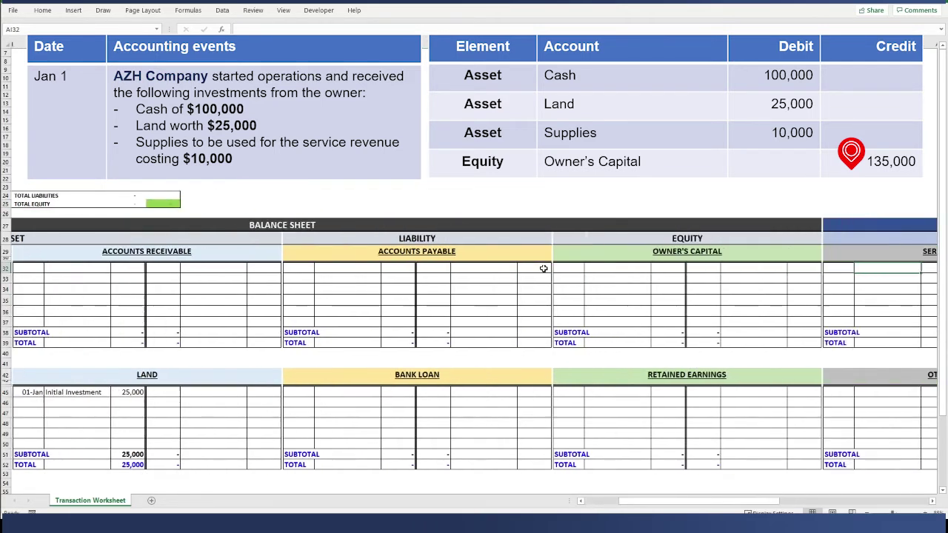
{"action": "key", "text": "Left"}
{"action": "key", "text": "Left"}
{"action": "key", "text": "Left"}
{"action": "key", "text": "Left"}
{"action": "key", "text": "Left"}
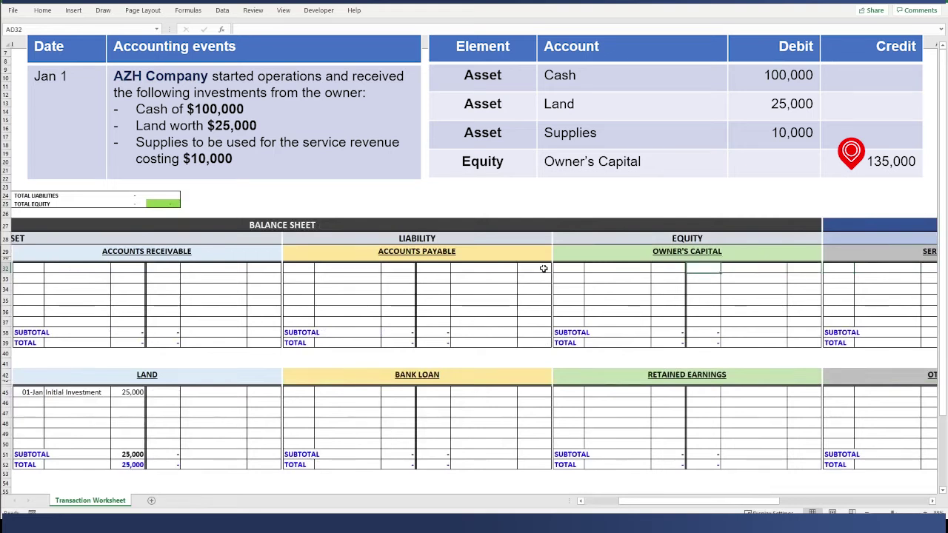
{"action": "type", "text": "135,000"}
{"action": "key", "text": "Tab"}
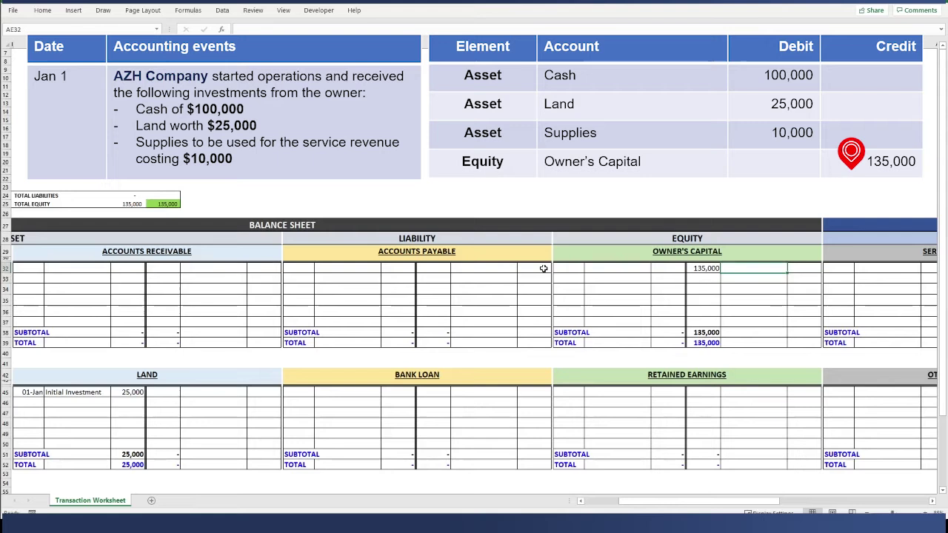
{"action": "type", "text": "Initial Investment"}
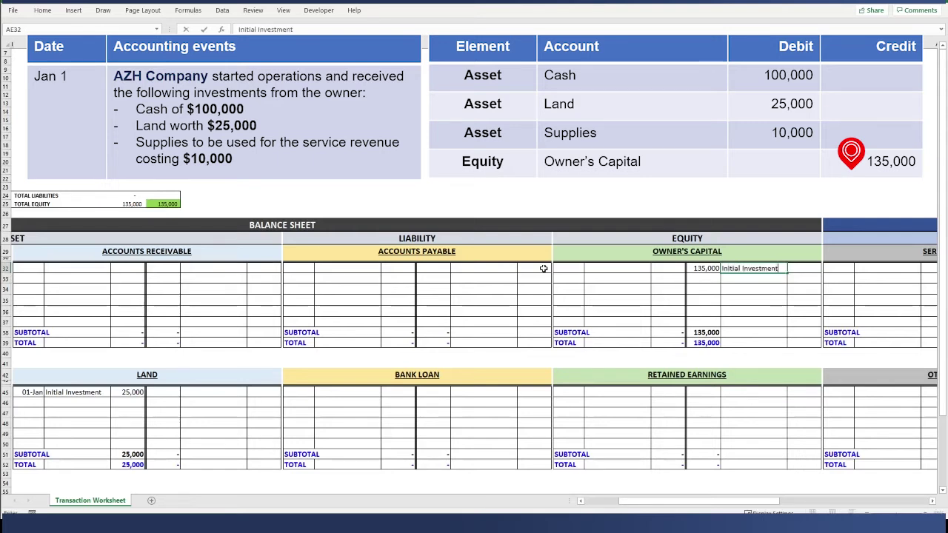
{"action": "key", "text": "Tab"}
{"action": "type", "text": "1-Jan"}
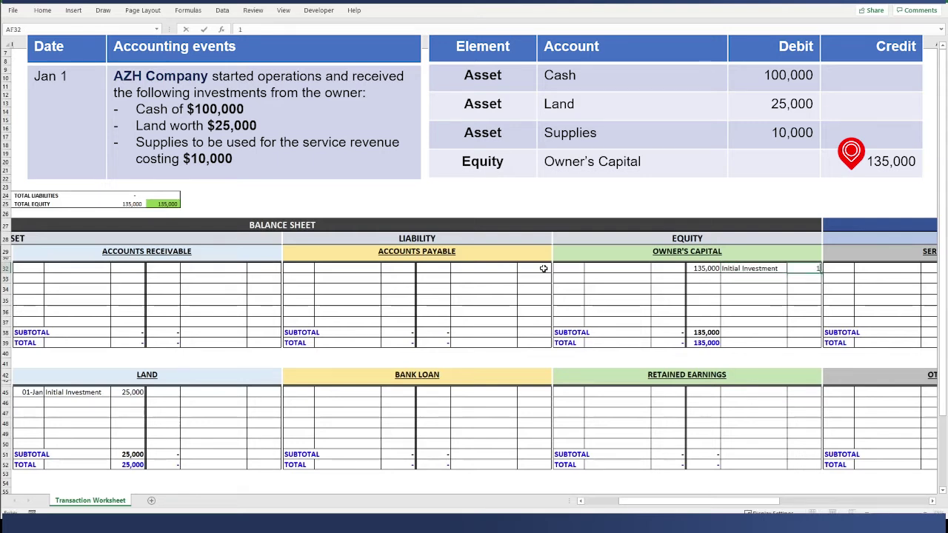
{"action": "key", "text": "Return"}
{"action": "key", "text": "Left"}
{"action": "key", "text": "Left"}
{"action": "key", "text": "Left"}
{"action": "key", "text": "Left"}
{"action": "key", "text": "Left"}
{"action": "key", "text": "Left"}
{"action": "key", "text": "Left"}
{"action": "key", "text": "Left"}
{"action": "key", "text": "Left"}
{"action": "key", "text": "Left"}
{"action": "key", "text": "Left"}
{"action": "key", "text": "Left"}
{"action": "key", "text": "Left"}
{"action": "key", "text": "Left"}
{"action": "key", "text": "Left"}
{"action": "key", "text": "Left"}
{"action": "key", "text": "Left"}
{"action": "key", "text": "Left"}
{"action": "key", "text": "Left"}
{"action": "key", "text": "Left"}
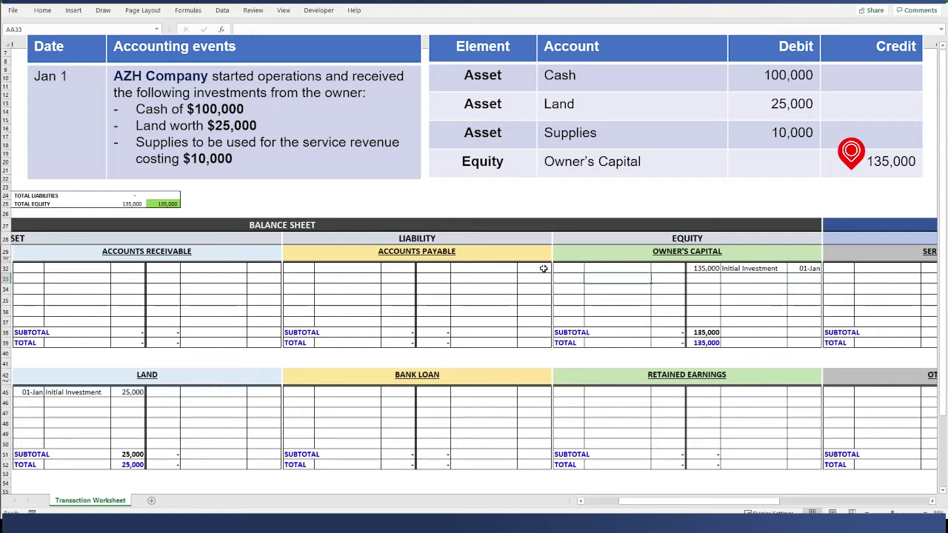
{"action": "key", "text": "Left"}
{"action": "key", "text": "Left"}
{"action": "key", "text": "Left"}
{"action": "key", "text": "Left"}
{"action": "key", "text": "Left"}
{"action": "key", "text": "Left"}
{"action": "key", "text": "Left"}
{"action": "key", "text": "Left"}
{"action": "key", "text": "Left"}
{"action": "key", "text": "Left"}
{"action": "key", "text": "Left"}
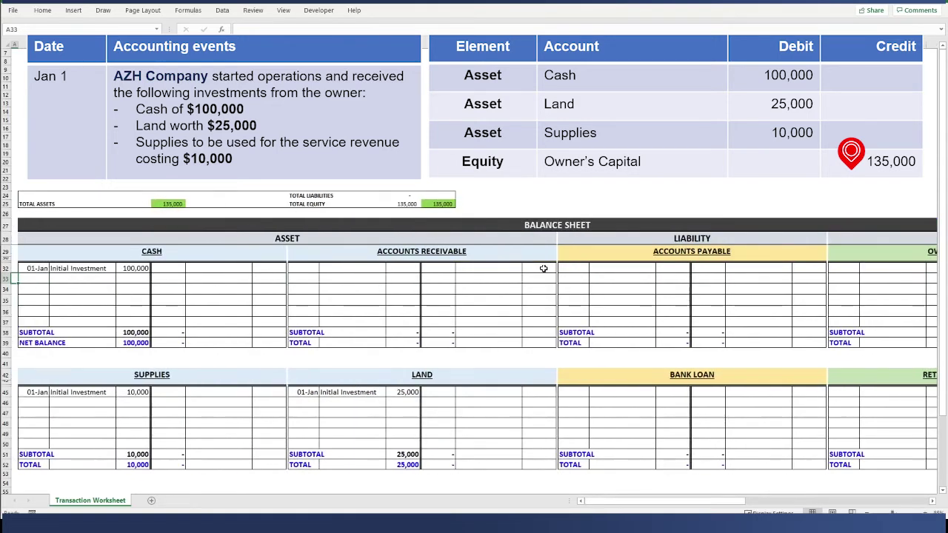
Debit Cash 50,000 for the bank loan, labelled 'Bank', dated 15 Jan.
{"action": "left_click", "coordinate": [35, 268]}
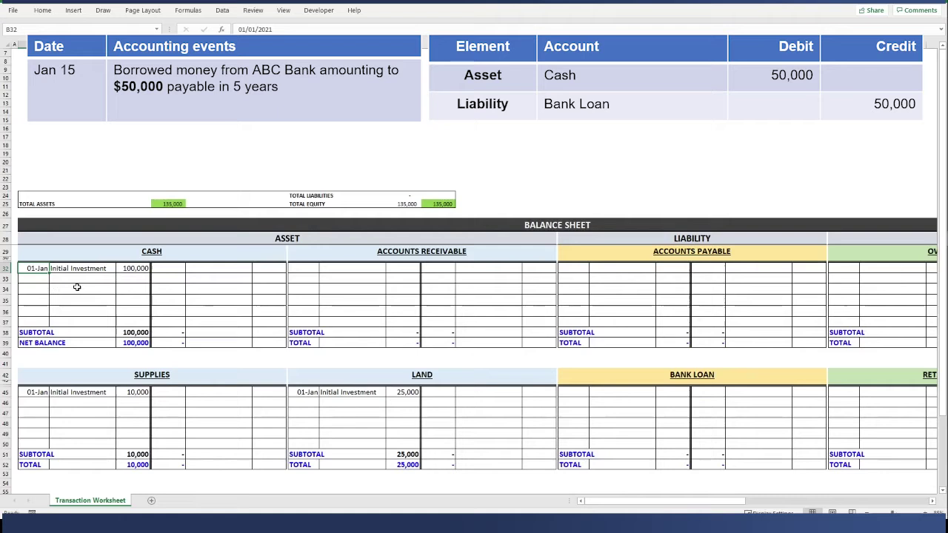
{"action": "key", "text": "Right"}
{"action": "key", "text": "Right"}
{"action": "key", "text": "Down"}
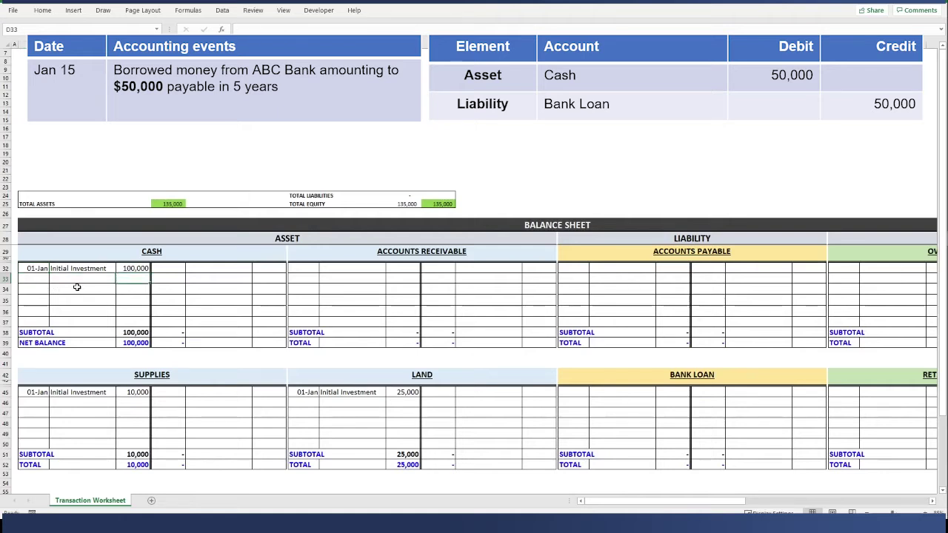
{"action": "type", "text": "50000"}
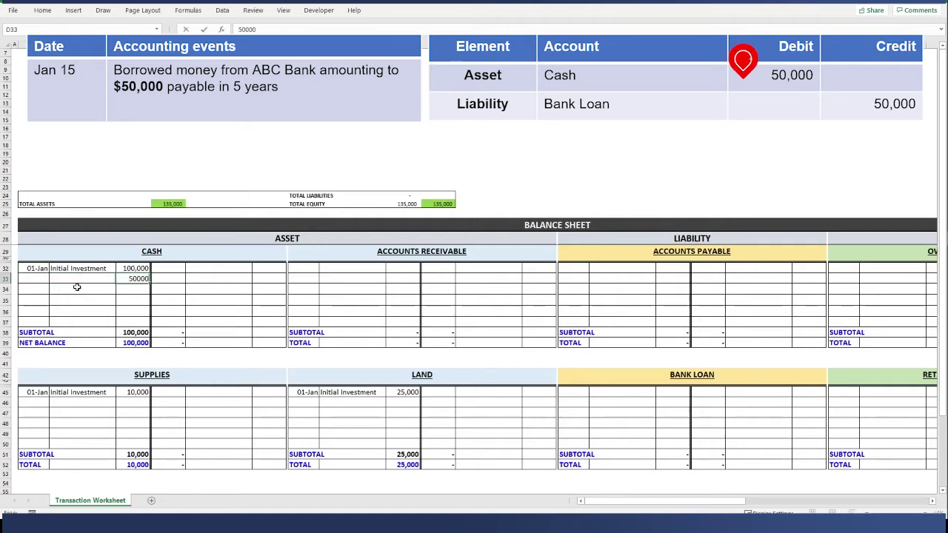
{"action": "key", "text": "Return"}
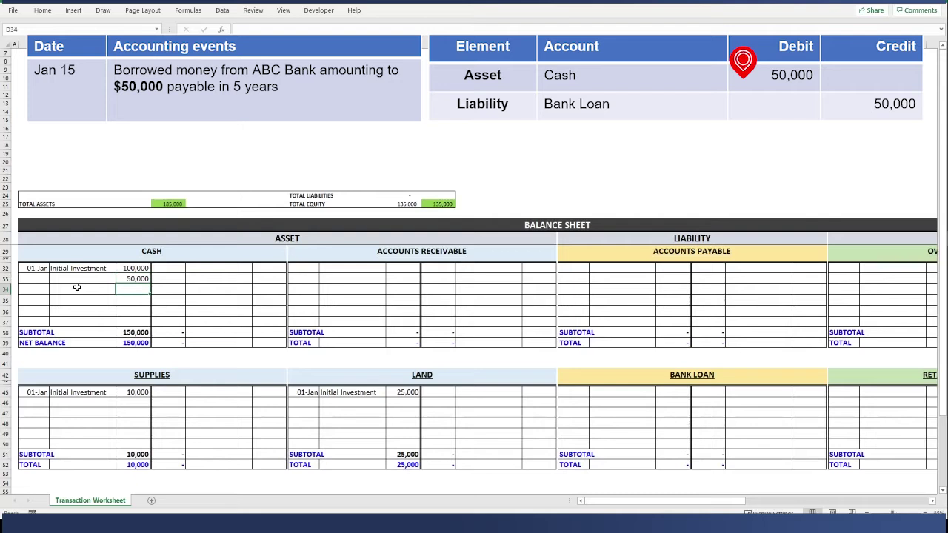
{"action": "key", "text": "Left"}
{"action": "key", "text": "Left"}
{"action": "key", "text": "Up"}
{"action": "type", "text": "15"}
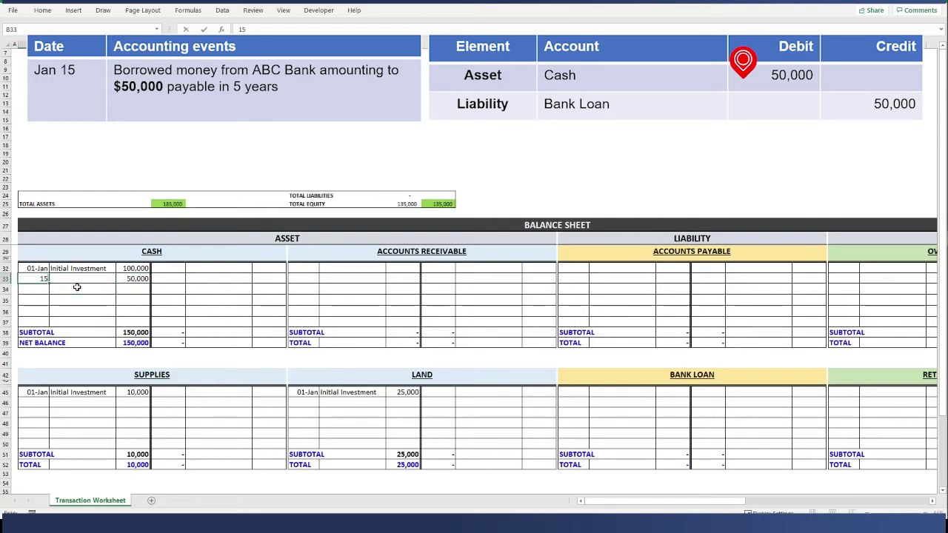
{"action": "type", "text": " Jan"}
{"action": "key", "text": "Tab"}
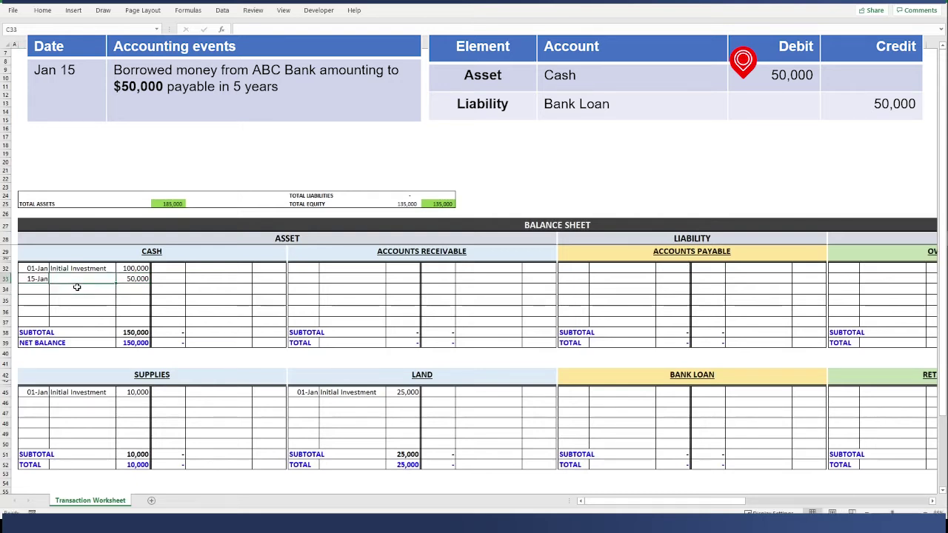
{"action": "type", "text": "Bank"}
{"action": "key", "text": "Tab"}
{"action": "key", "text": "Tab"}
{"action": "key", "text": "Tab"}
{"action": "key", "text": "Tab"}
{"action": "key", "text": "Tab"}
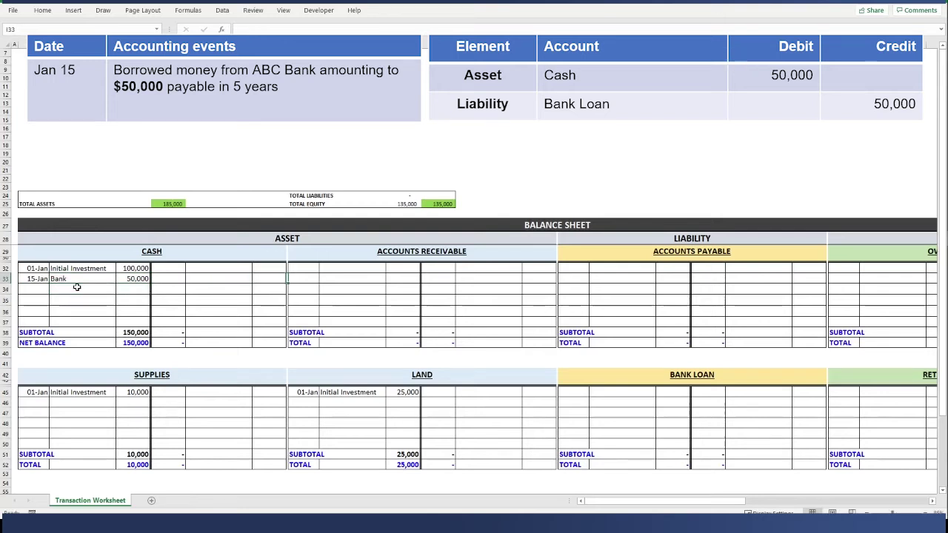
Credit Bank Loan 50,000 labelled 'Bank Loan', dated 15-Jan, and compare total assets with equity.
{"action": "key", "text": "Tab"}
{"action": "key", "text": "Tab"}
{"action": "key", "text": "Tab"}
{"action": "key", "text": "Tab"}
{"action": "key", "text": "Tab"}
{"action": "key", "text": "Tab"}
{"action": "key", "text": "Down"}
{"action": "key", "text": "Down"}
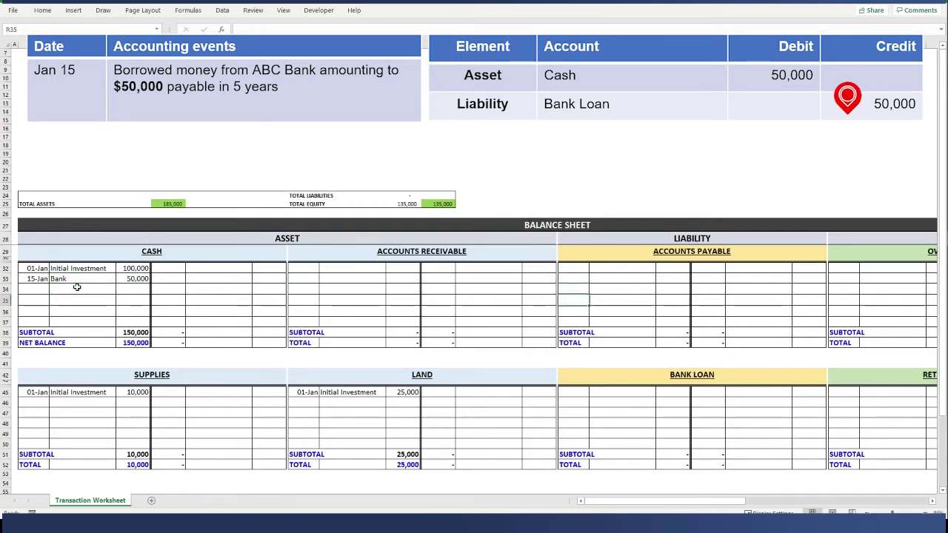
{"action": "key", "text": "Down"}
{"action": "key", "text": "Down"}
{"action": "key", "text": "Down"}
{"action": "key", "text": "Down"}
{"action": "key", "text": "Down"}
{"action": "key", "text": "Down"}
{"action": "key", "text": "Down"}
{"action": "key", "text": "Down"}
{"action": "key", "text": "Tab"}
{"action": "key", "text": "Tab"}
{"action": "key", "text": "Tab"}
{"action": "key", "text": "Tab"}
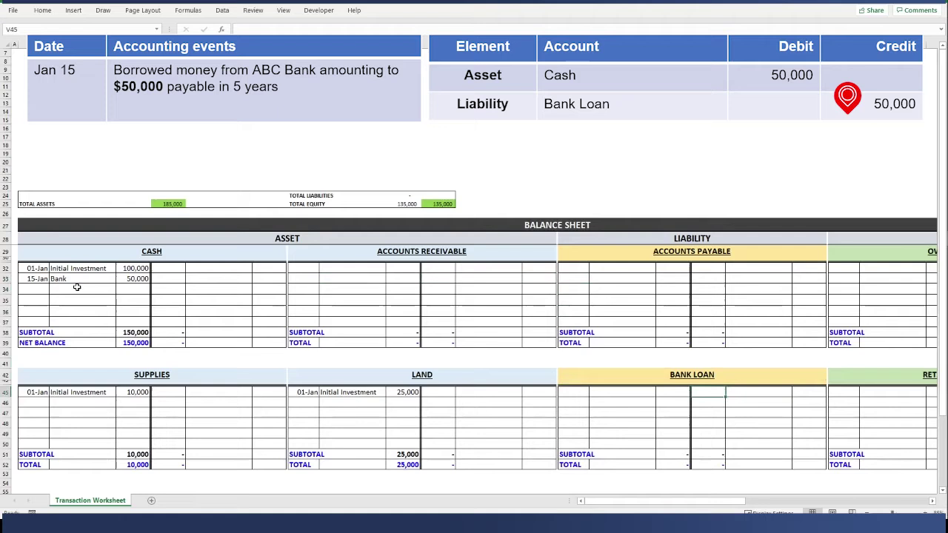
{"action": "type", "text": "50,000"}
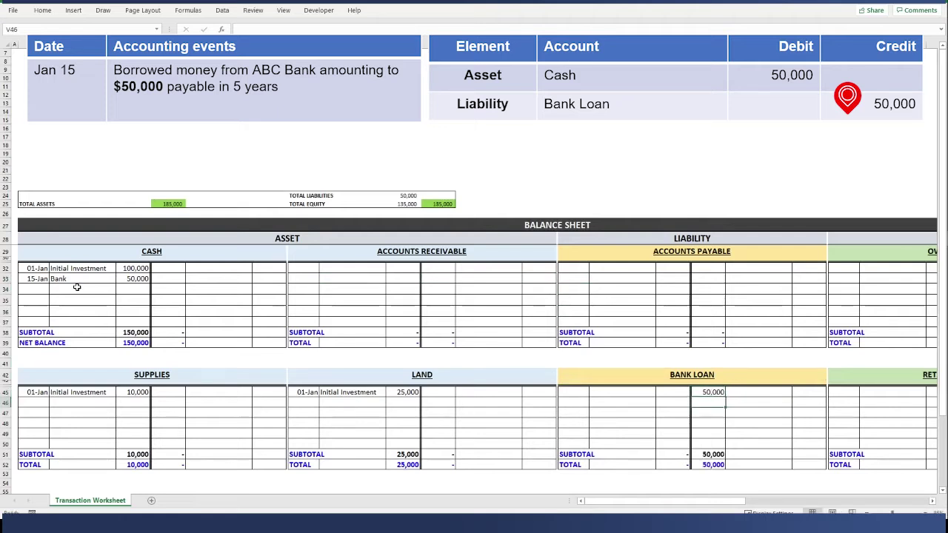
{"action": "key", "text": "Tab"}
{"action": "type", "text": "Bank Loan"}
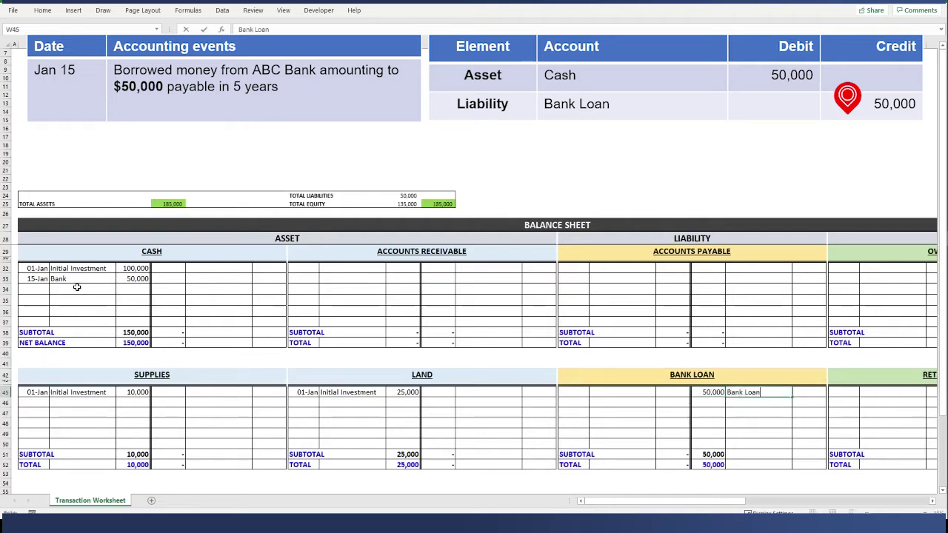
{"action": "key", "text": "Tab"}
{"action": "type", "text": "15-Jan"}
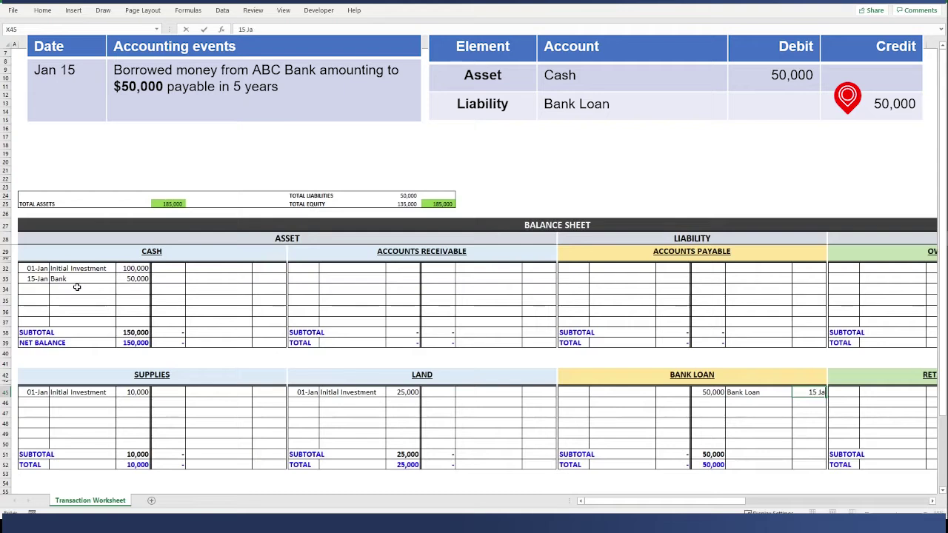
{"action": "key", "text": "Return"}
{"action": "key", "text": "Left"}
{"action": "key", "text": "Left"}
{"action": "key", "text": "Left"}
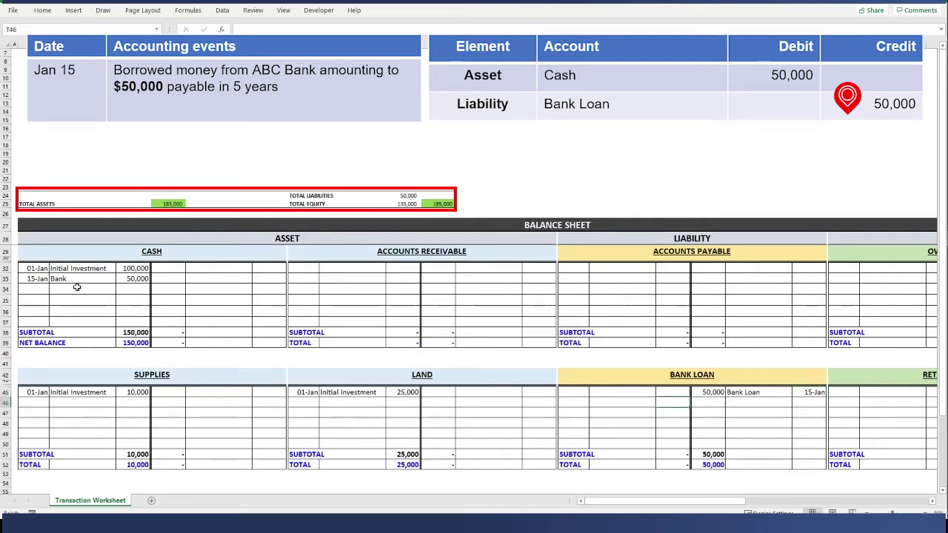
{"action": "left_click", "coordinate": [170, 204]}
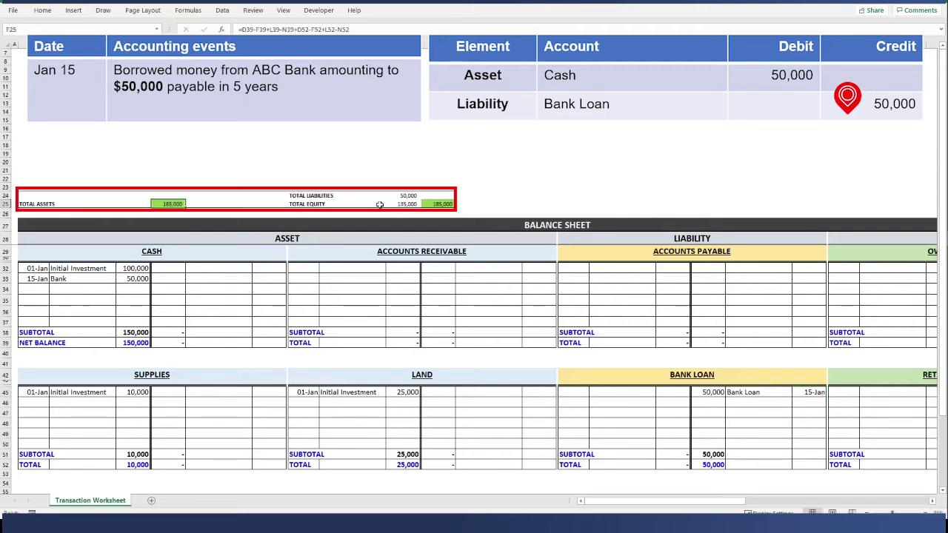
{"action": "left_click", "coordinate": [442, 204], "text": "ctrl"}
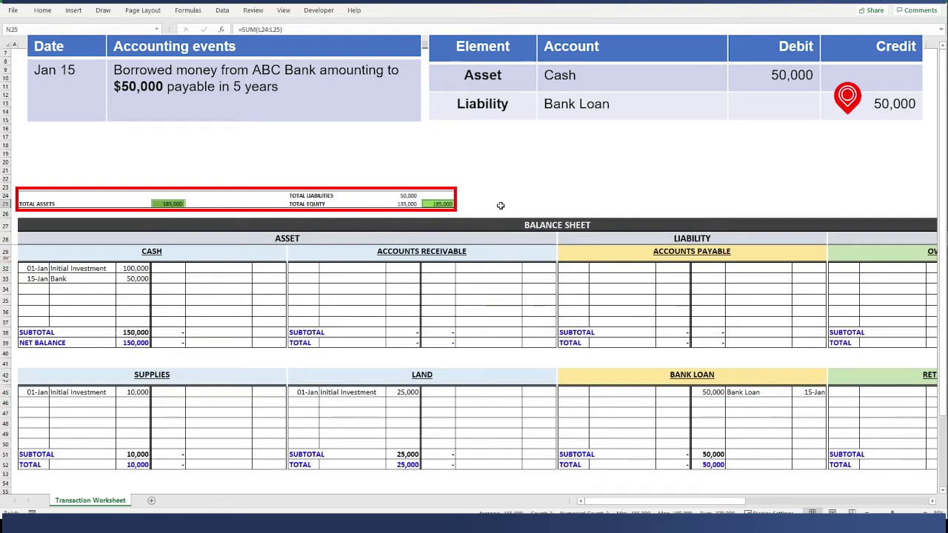
{"action": "left_click", "coordinate": [502, 203]}
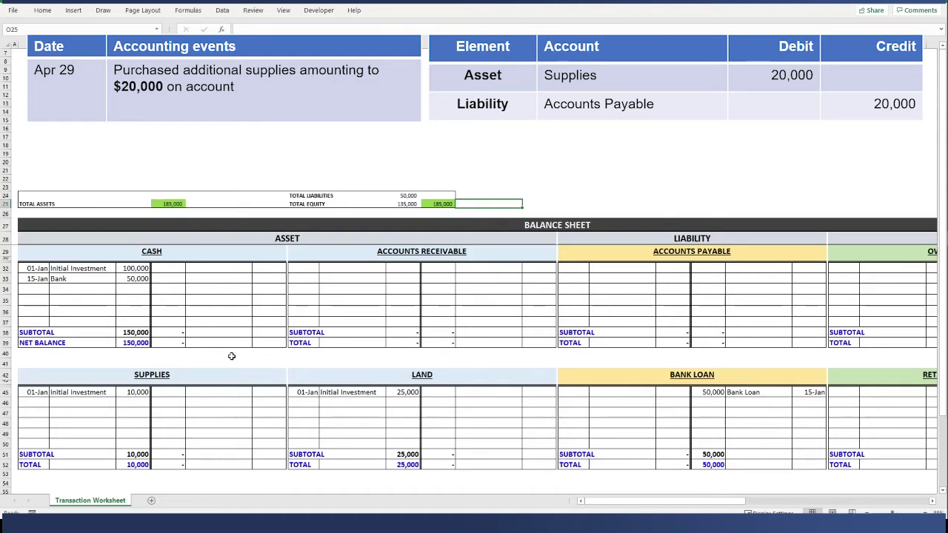
Debit Supplies 20,000 labelled 'Purchase', dated 29 Apr.
{"action": "left_click", "coordinate": [139, 403]}
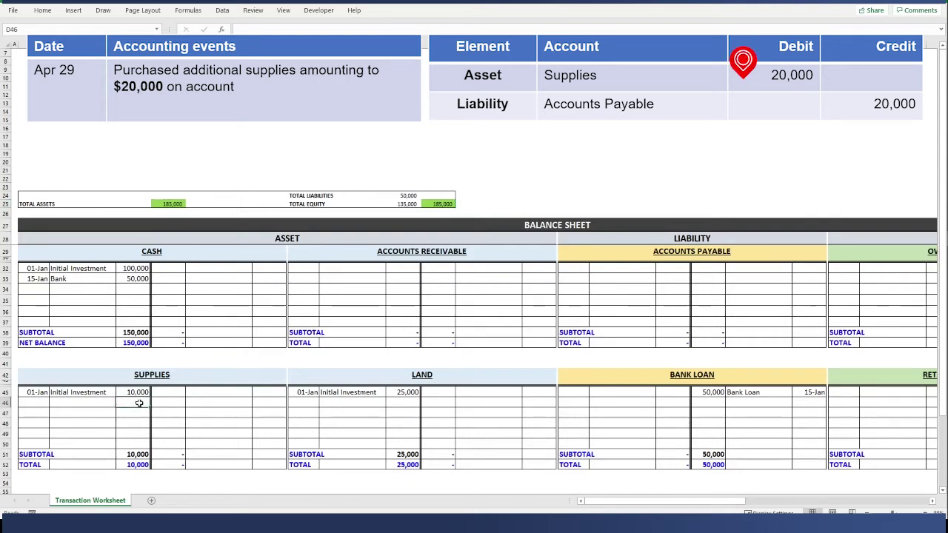
{"action": "type", "text": "20000"}
{"action": "key", "text": "Return"}
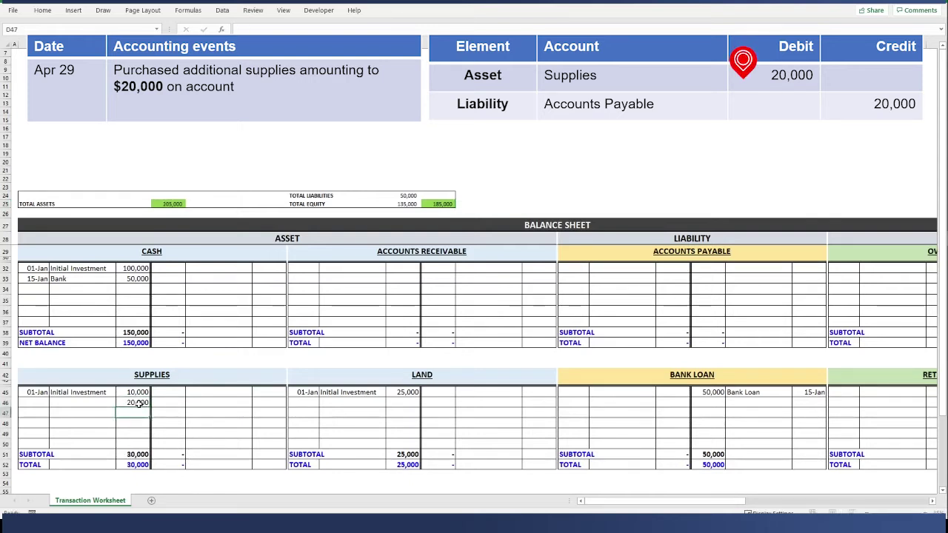
{"action": "key", "text": "Left"}
{"action": "key", "text": "Left"}
{"action": "key", "text": "Right"}
{"action": "key", "text": "Up"}
{"action": "type", "text": "Purc"}
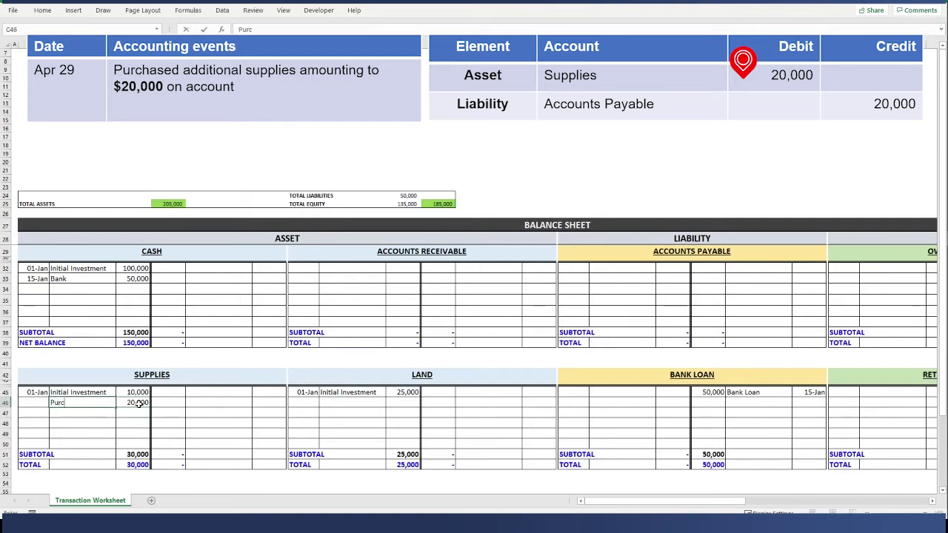
{"action": "type", "text": "hase"}
{"action": "key", "text": "Return"}
{"action": "key", "text": "Left"}
{"action": "key", "text": "Up"}
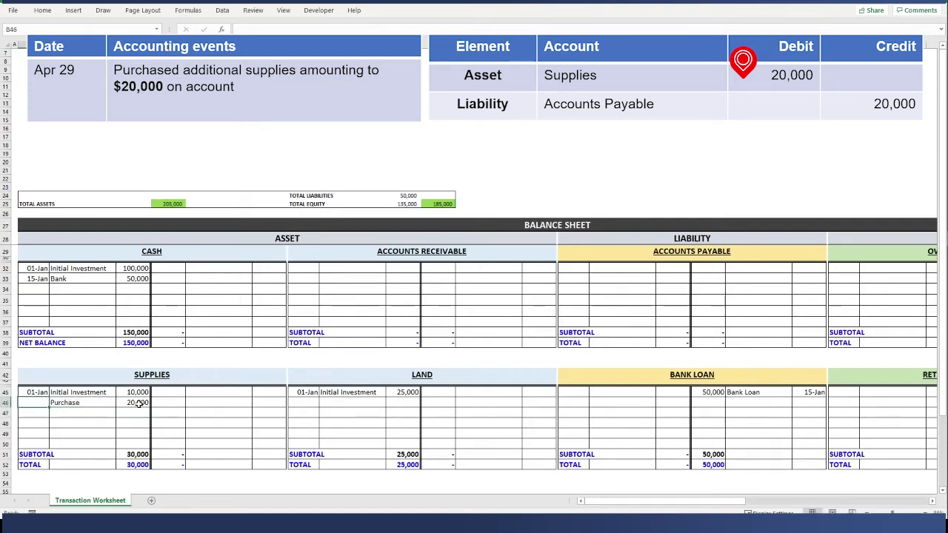
{"action": "type", "text": "29 A"}
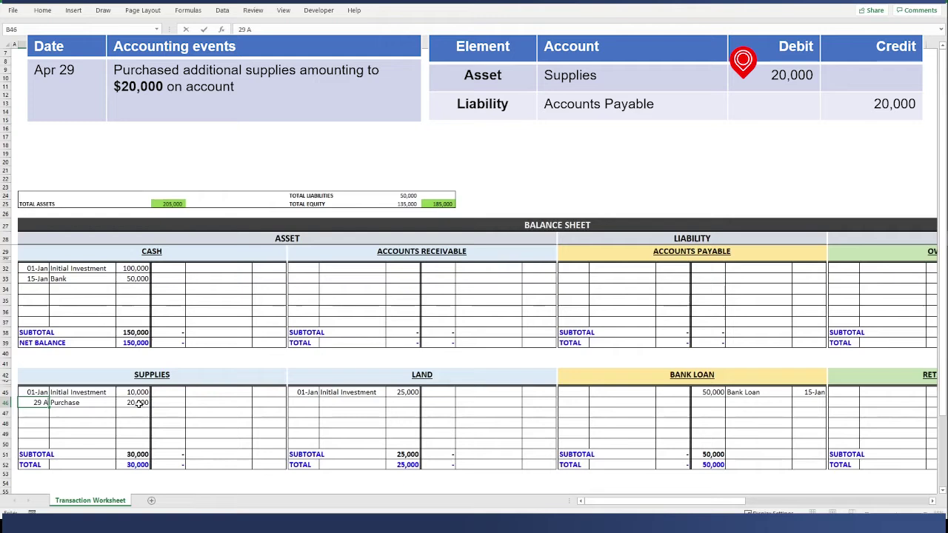
{"action": "type", "text": "pr"}
{"action": "key", "text": "Return"}
{"action": "key", "text": "Up"}
{"action": "key", "text": "Right"}
{"action": "key", "text": "Right"}
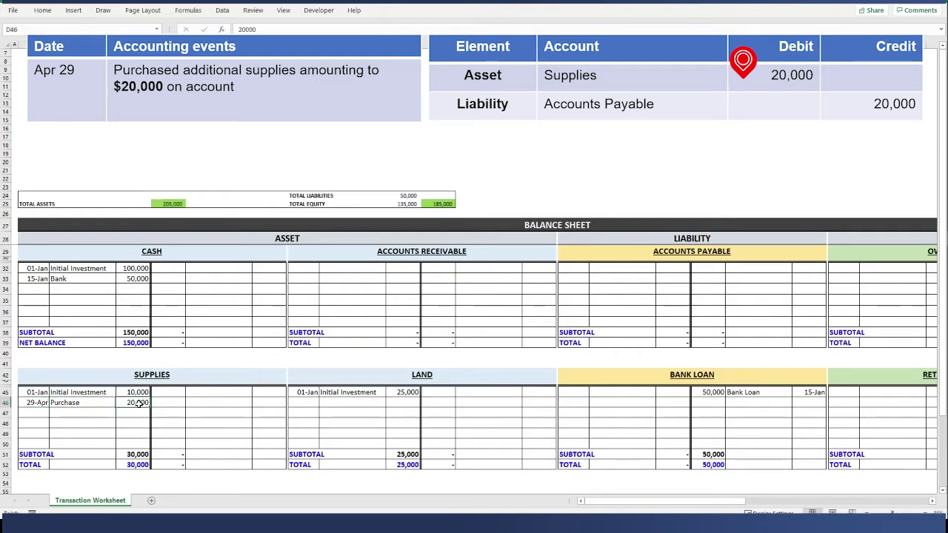
Credit Accounts Payable 20,000 labelled 'Purchase', dated 29-Apr, and confirm both totals read 205,000.
{"action": "key", "text": "Right"}
{"action": "key", "text": "Right"}
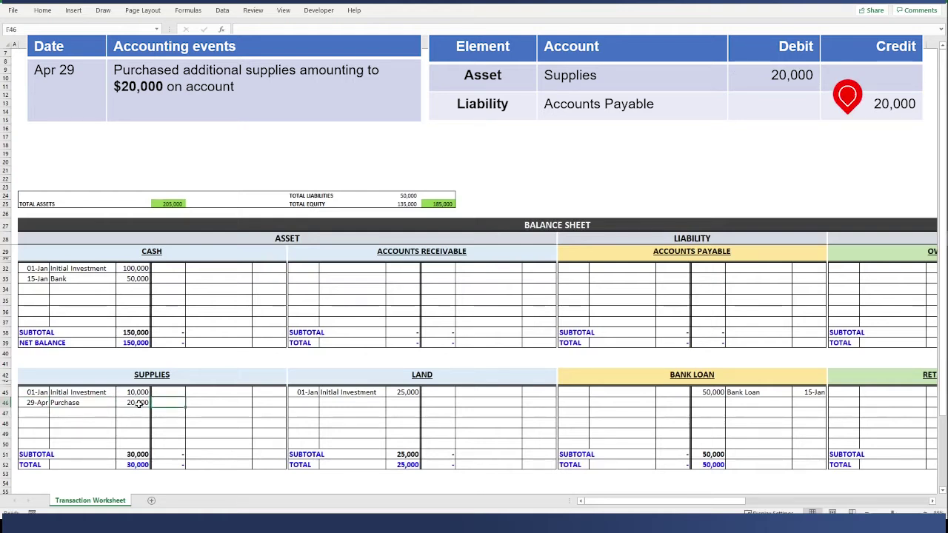
{"action": "key", "text": "Right"}
{"action": "key", "text": "Right"}
{"action": "key", "text": "Right"}
{"action": "key", "text": "Right"}
{"action": "key", "text": "Right"}
{"action": "key", "text": "Right"}
{"action": "key", "text": "Right"}
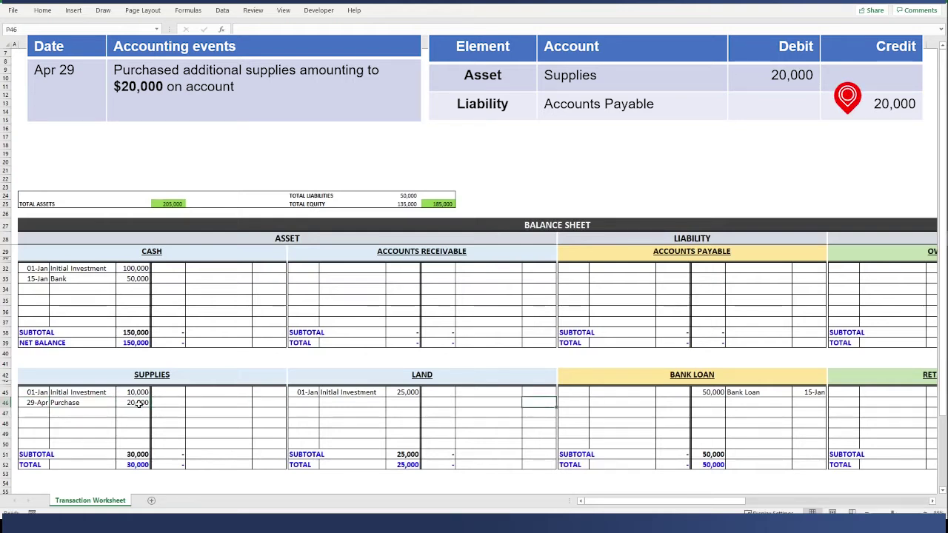
{"action": "key", "text": "Right"}
{"action": "key", "text": "Right"}
{"action": "key", "text": "Up"}
{"action": "key", "text": "Up"}
{"action": "key", "text": "Up"}
{"action": "key", "text": "Up"}
{"action": "key", "text": "Up"}
{"action": "key", "text": "Up"}
{"action": "key", "text": "Up"}
{"action": "key", "text": "Up"}
{"action": "key", "text": "Up"}
{"action": "key", "text": "Up"}
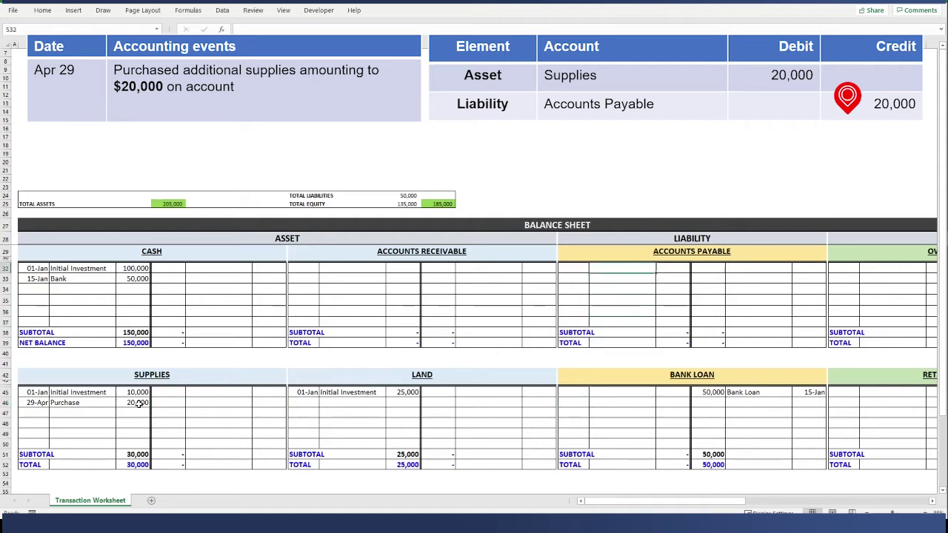
{"action": "key", "text": "Right"}
{"action": "key", "text": "Right"}
{"action": "type", "text": "20000"}
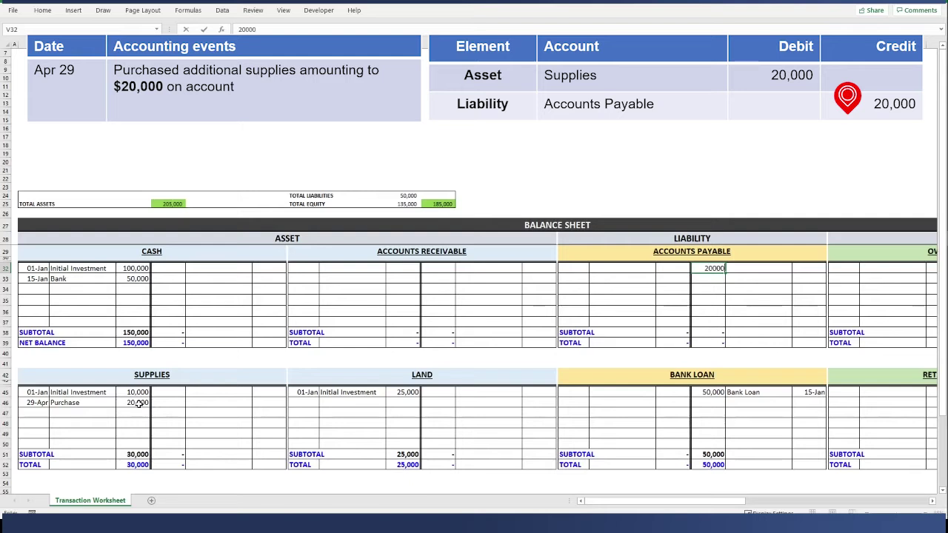
{"action": "key", "text": "Right"}
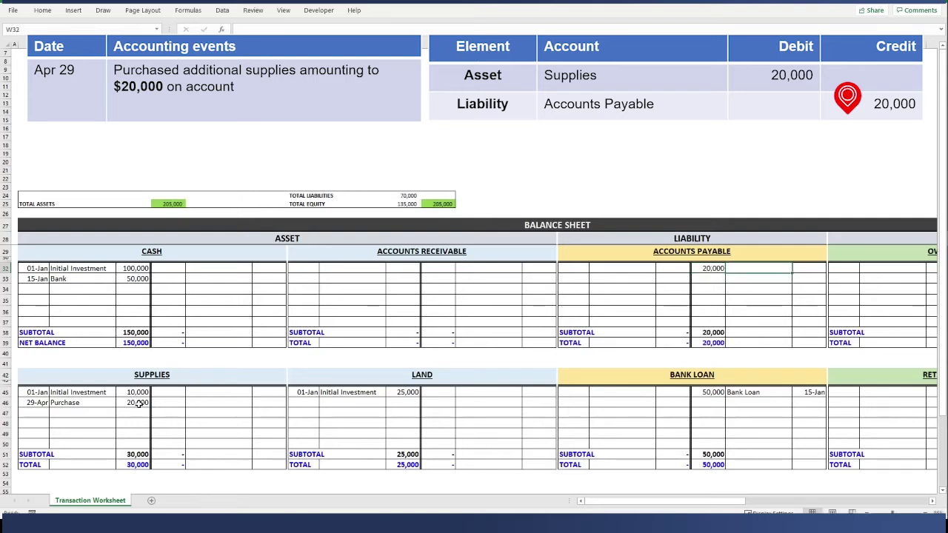
{"action": "type", "text": "Purchase"}
{"action": "key", "text": "Return"}
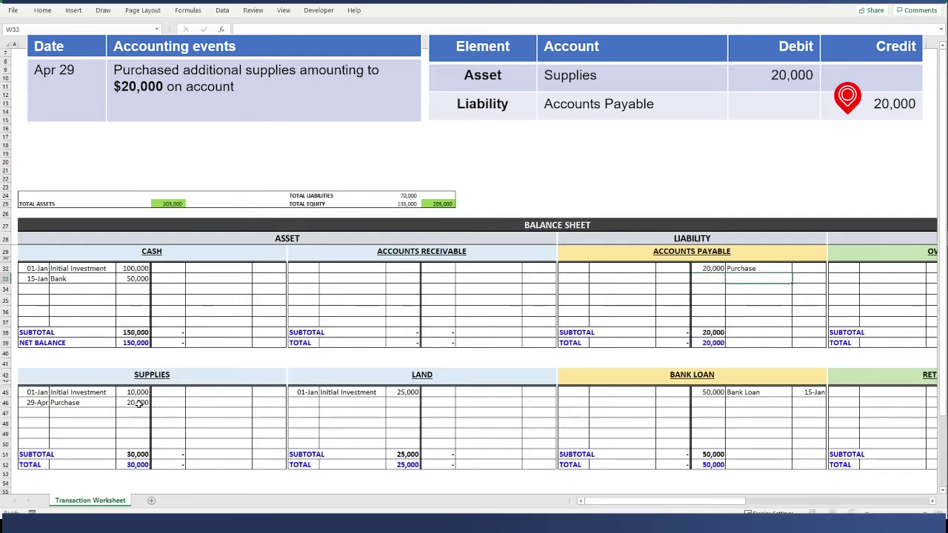
{"action": "key", "text": "Up"}
{"action": "key", "text": "Right"}
{"action": "type", "text": "29-Apr"}
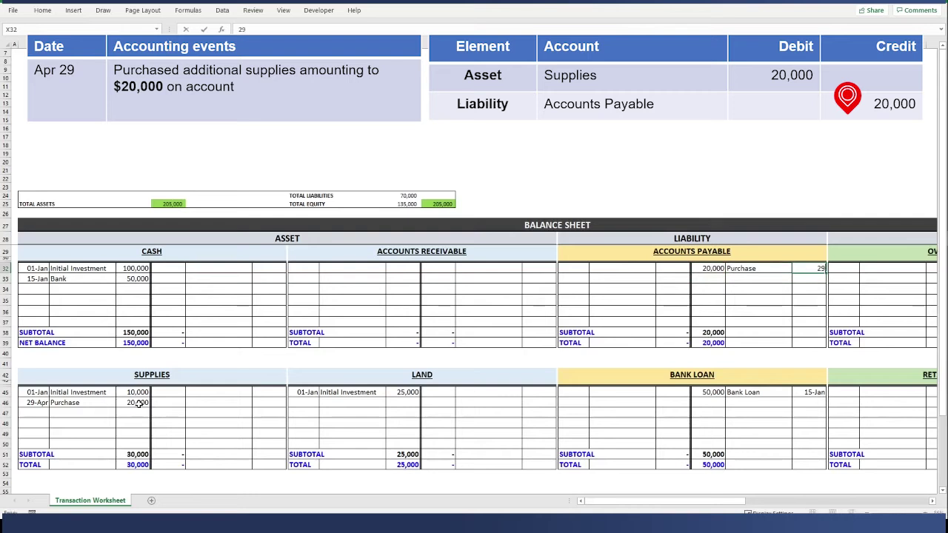
{"action": "key", "text": "Return"}
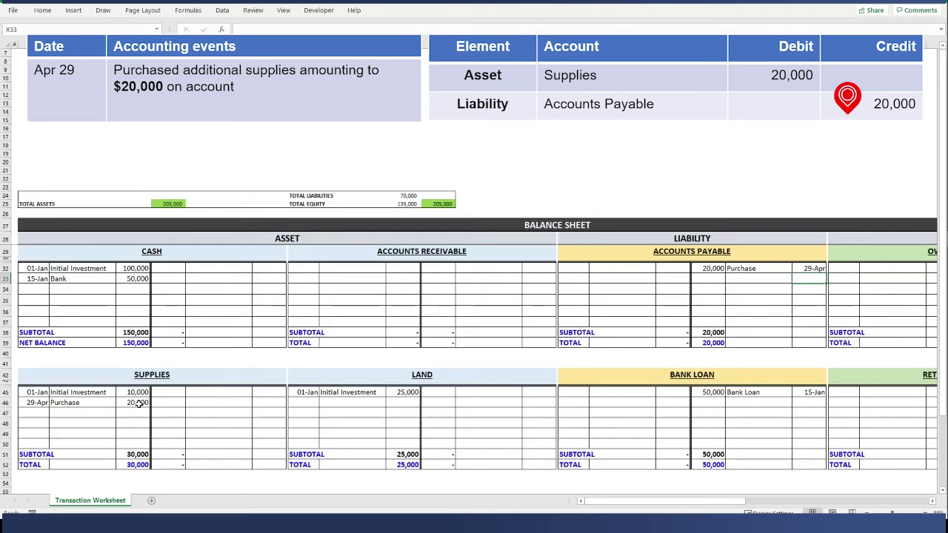
{"action": "left_click", "coordinate": [167, 204]}
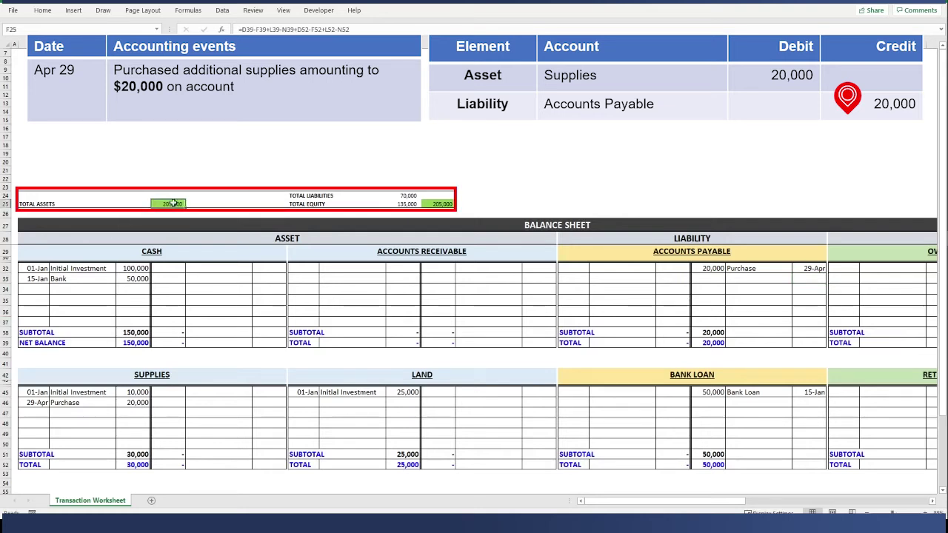
{"action": "left_click", "coordinate": [442, 204], "text": "ctrl"}
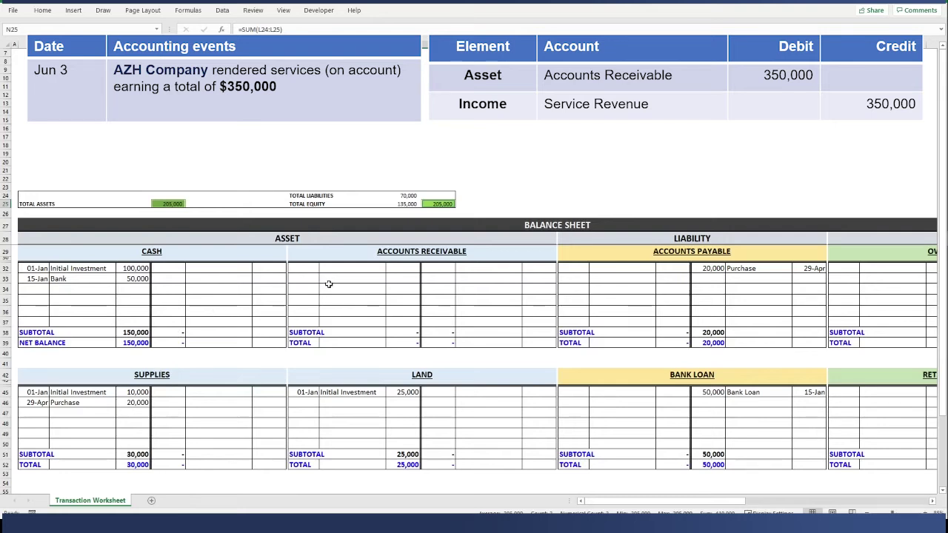
Enter a 350,000 'Rendered services' debit dated 3 Jun under Accounts Receivable.
{"action": "left_click", "coordinate": [402, 251]}
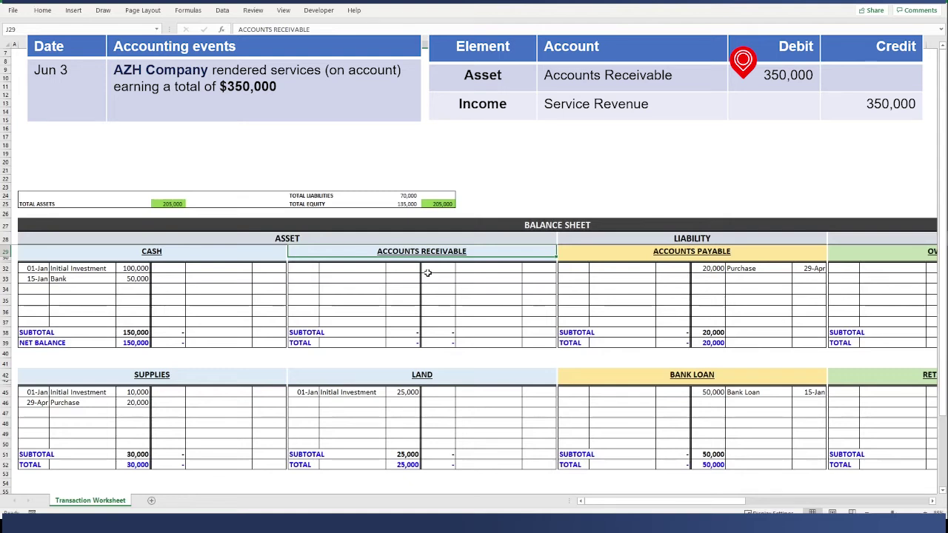
{"action": "left_click", "coordinate": [411, 270]}
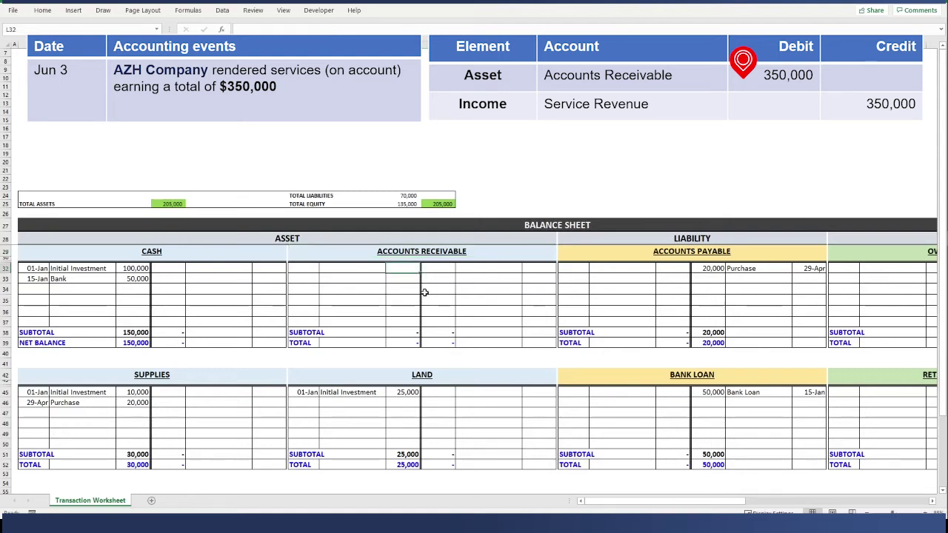
{"action": "type", "text": "350,000"}
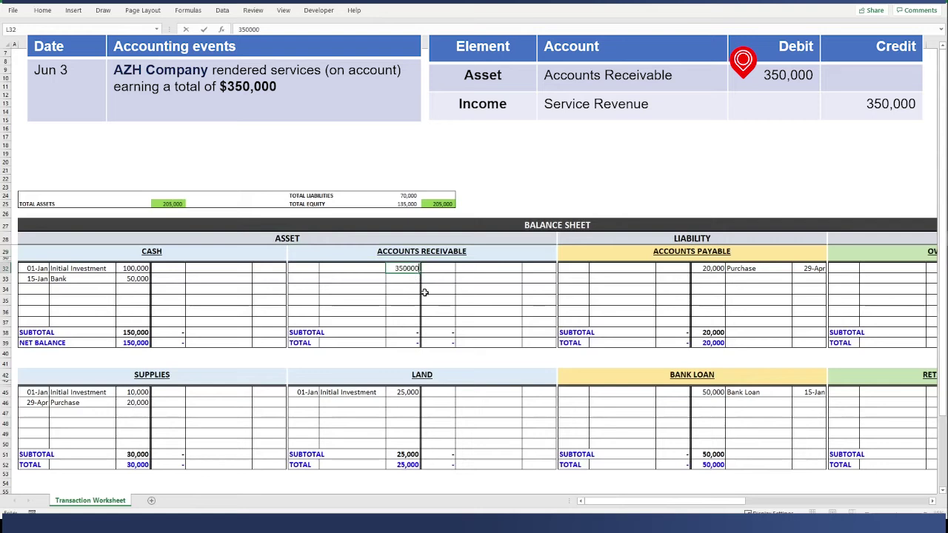
{"action": "key", "text": "Return"}
{"action": "key", "text": "Left"}
{"action": "key", "text": "Up"}
{"action": "type", "text": "Re"}
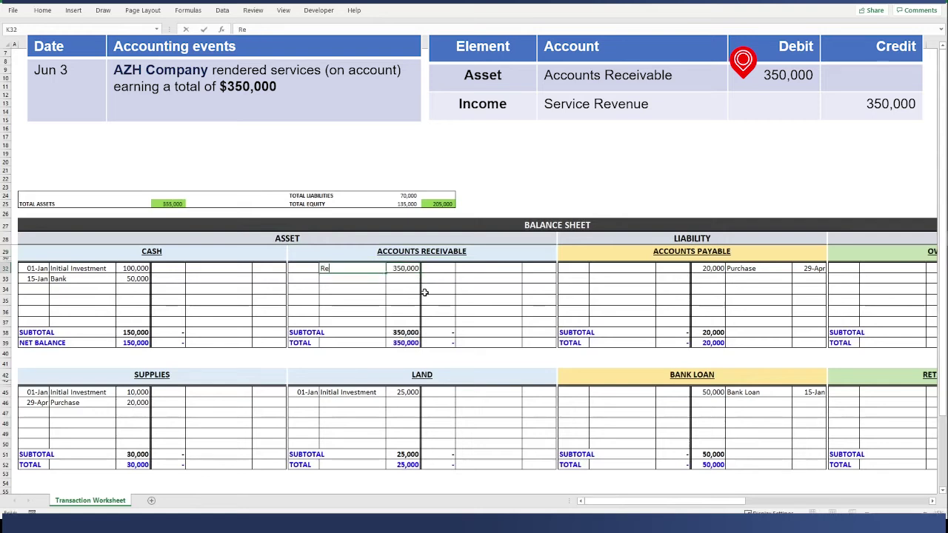
{"action": "type", "text": "ndered services"}
{"action": "key", "text": "Return"}
{"action": "key", "text": "Left"}
{"action": "key", "text": "Up"}
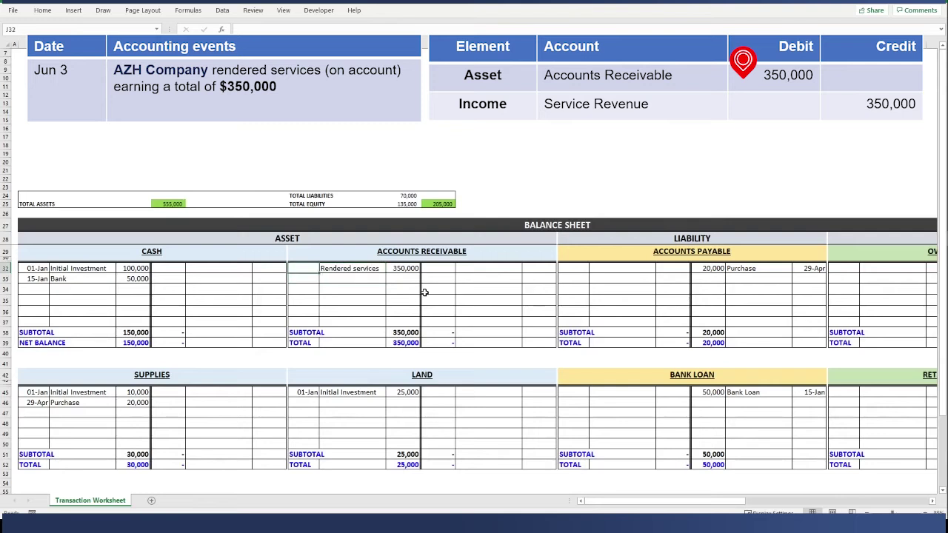
{"action": "type", "text": "3 Jun"}
{"action": "key", "text": "Return"}
{"action": "key", "text": "Up"}
{"action": "key", "text": "Right"}
{"action": "key", "text": "Right"}
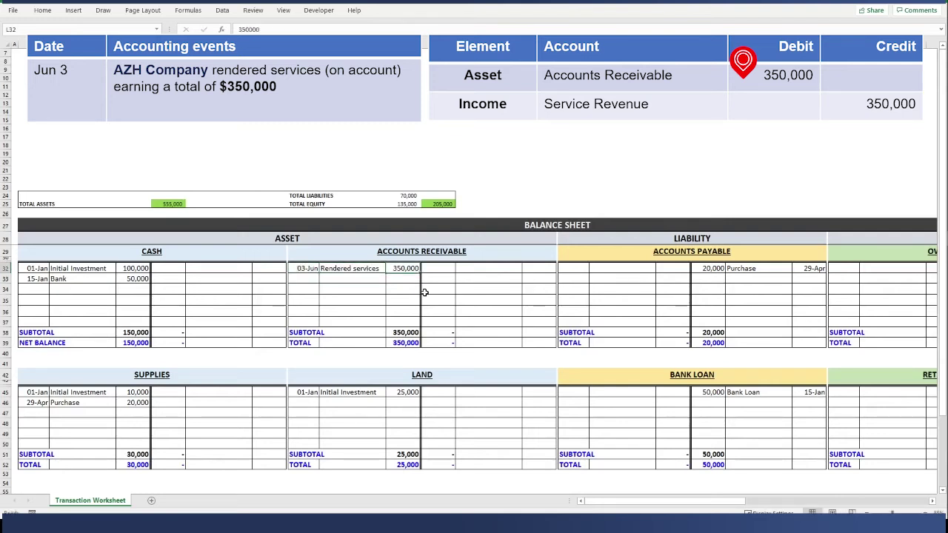
Record the matching 350,000 'Rendered services' credit dated 3-Jun under Service Revenue.
{"action": "key", "text": "Right"}
{"action": "key", "text": "Right"}
{"action": "key", "text": "Right"}
{"action": "key", "text": "Right"}
{"action": "key", "text": "Right"}
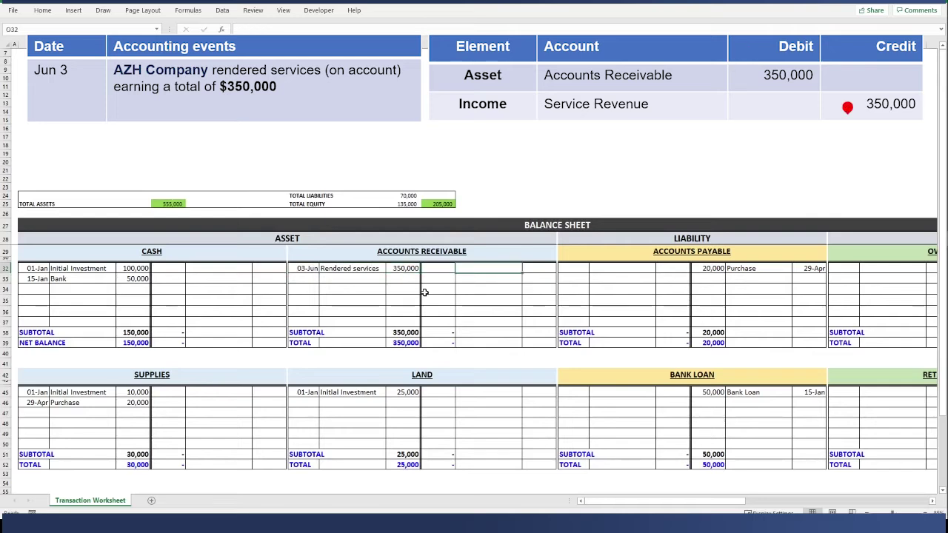
{"action": "key", "text": "Right"}
{"action": "key", "text": "Right"}
{"action": "key", "text": "Right"}
{"action": "key", "text": "Right"}
{"action": "key", "text": "Right"}
{"action": "key", "text": "Right"}
{"action": "key", "text": "Right"}
{"action": "key", "text": "Right"}
{"action": "key", "text": "Right"}
{"action": "key", "text": "Right"}
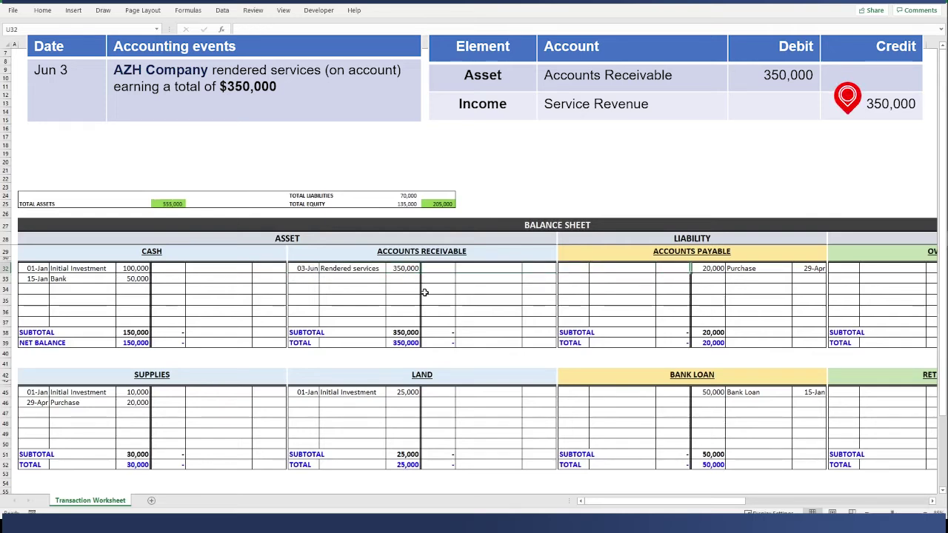
{"action": "key", "text": "Right"}
{"action": "key", "text": "Right"}
{"action": "key", "text": "Right"}
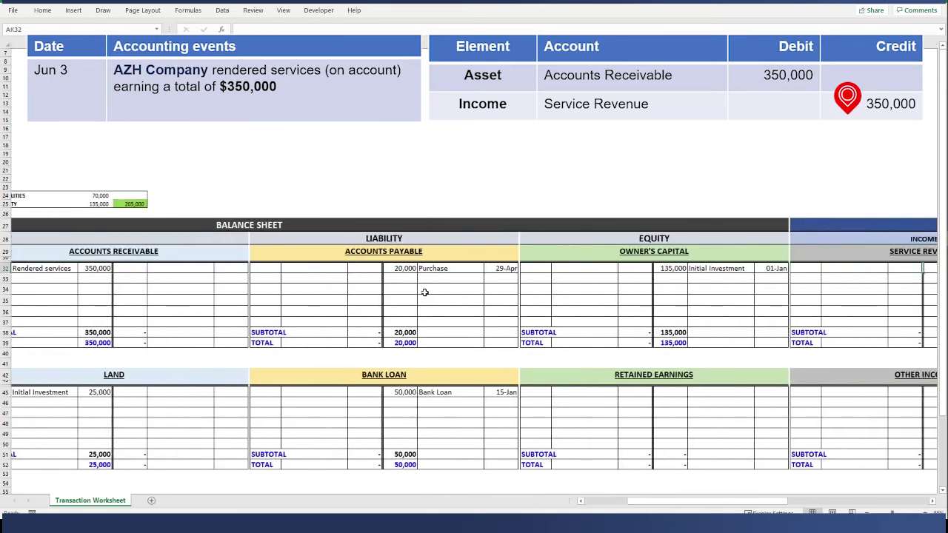
{"action": "key", "text": "Right"}
{"action": "key", "text": "Right"}
{"action": "key", "text": "Right"}
{"action": "key", "text": "Right"}
{"action": "key", "text": "Right"}
{"action": "key", "text": "Right"}
{"action": "key", "text": "Right"}
{"action": "key", "text": "Right"}
{"action": "key", "text": "Right"}
{"action": "key", "text": "Right"}
{"action": "key", "text": "Right"}
{"action": "key", "text": "Right"}
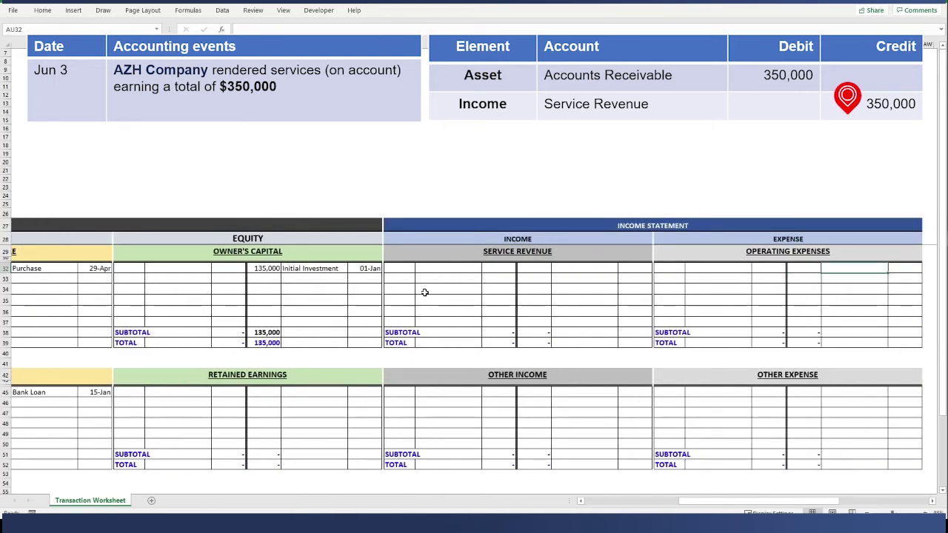
{"action": "key", "text": "Left"}
{"action": "key", "text": "Left"}
{"action": "key", "text": "Left"}
{"action": "key", "text": "Left"}
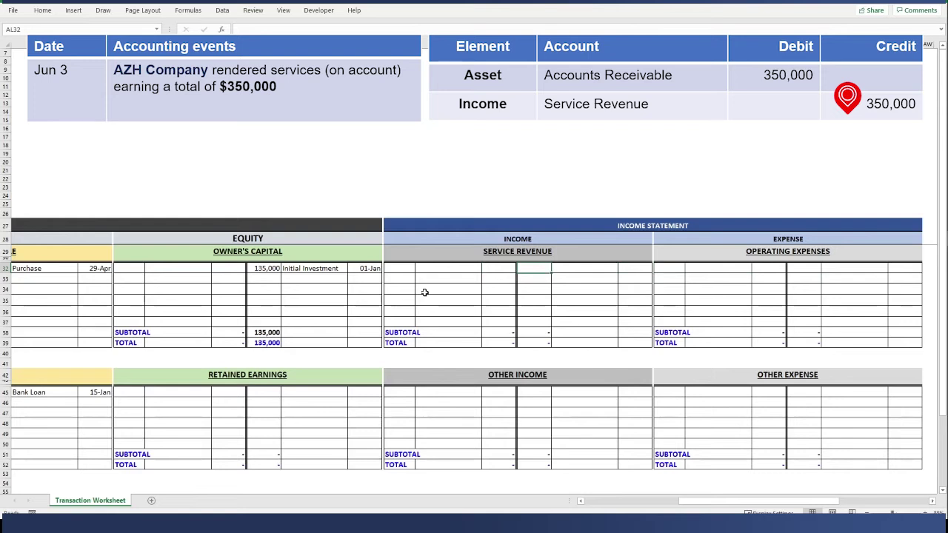
{"action": "type", "text": "350,000"}
{"action": "key", "text": "Tab"}
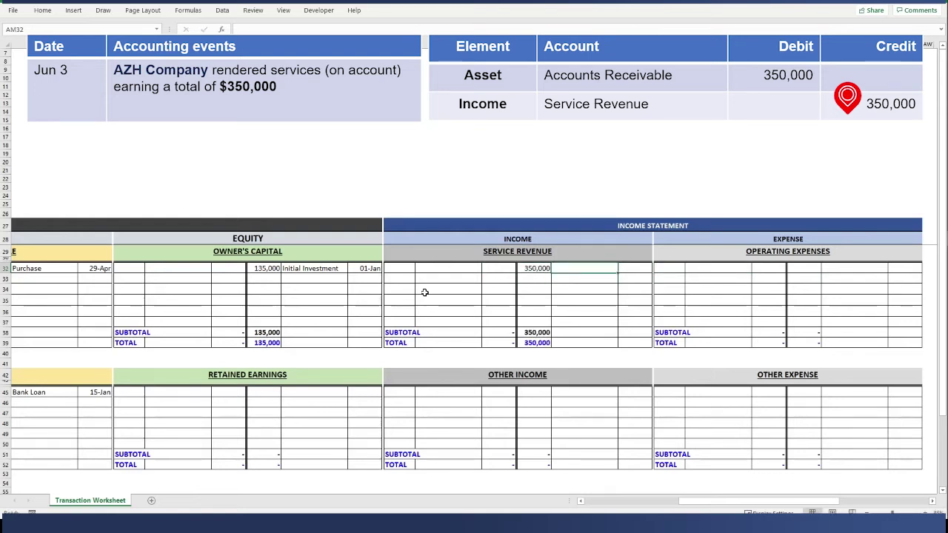
{"action": "type", "text": "Rendered s"}
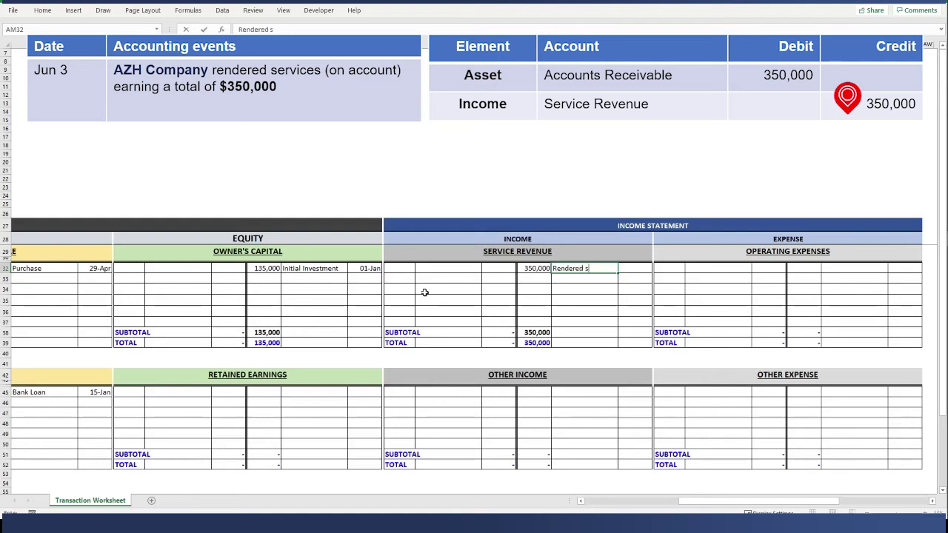
{"action": "type", "text": "ervices"}
{"action": "key", "text": "Tab"}
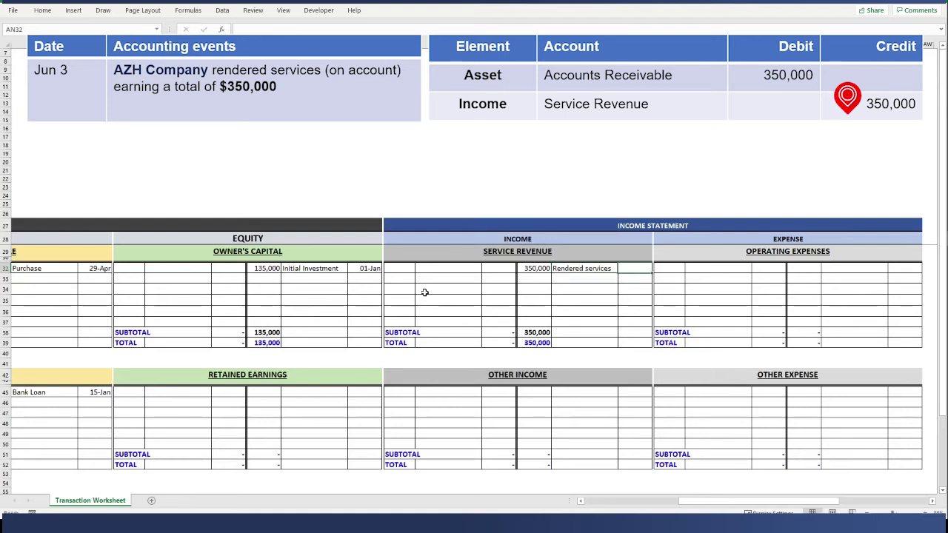
{"action": "type", "text": "3-Jun"}
{"action": "key", "text": "Return"}
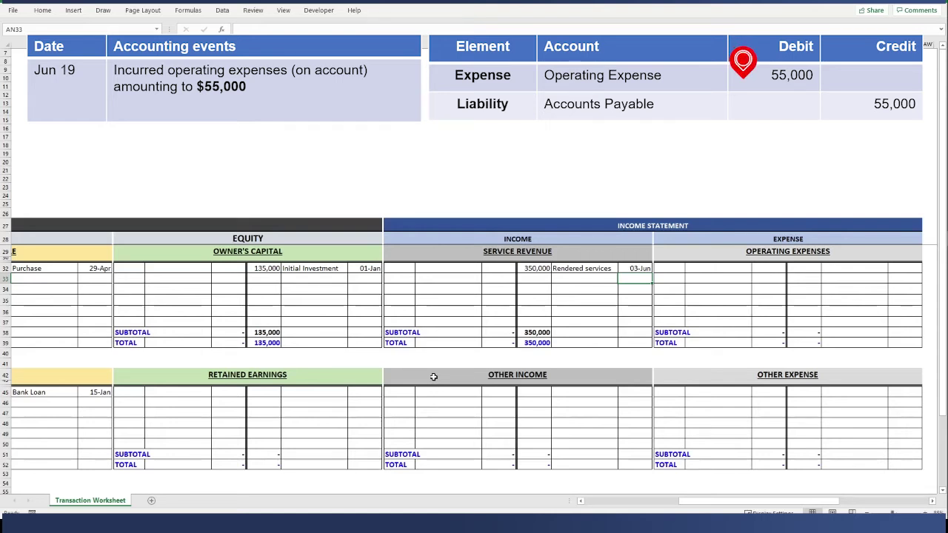
Enter a 55,000 'Op Exp' debit dated 19-Jun under Operating Expenses.
{"action": "key", "text": "Right"}
{"action": "key", "text": "Right"}
{"action": "key", "text": "Right"}
{"action": "key", "text": "Right"}
{"action": "key", "text": "Up"}
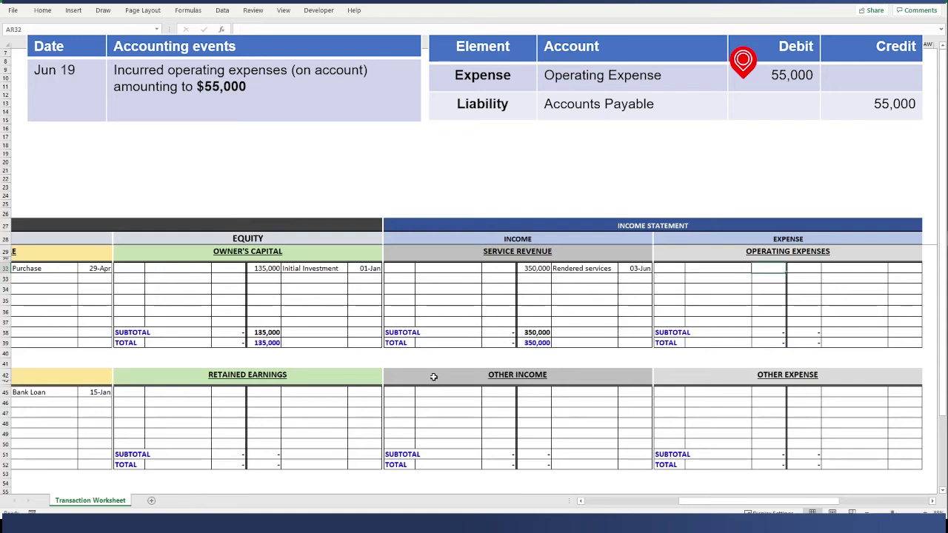
{"action": "type", "text": "55,"}
{"action": "type", "text": "0"}
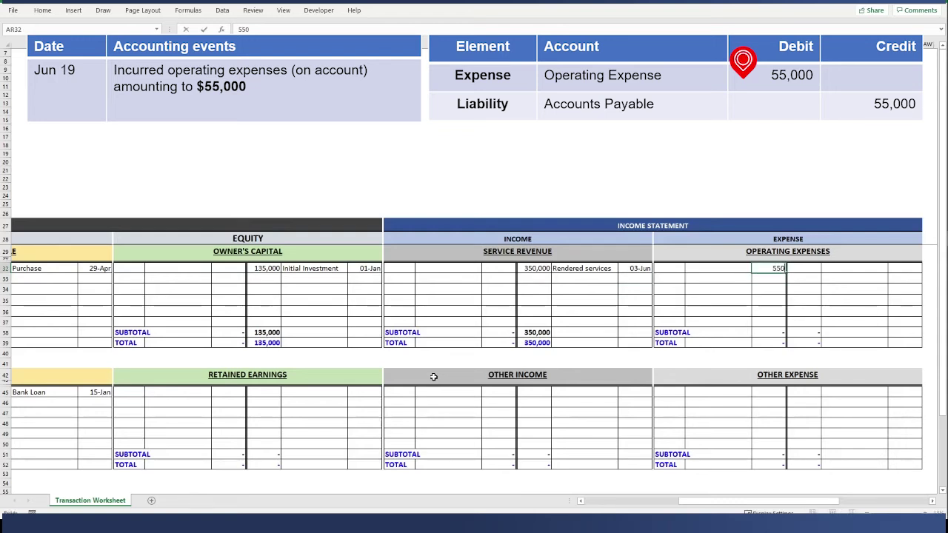
{"action": "type", "text": "00"}
{"action": "key", "text": "Return"}
{"action": "key", "text": "Left"}
{"action": "key", "text": "Up"}
{"action": "type", "text": "O"}
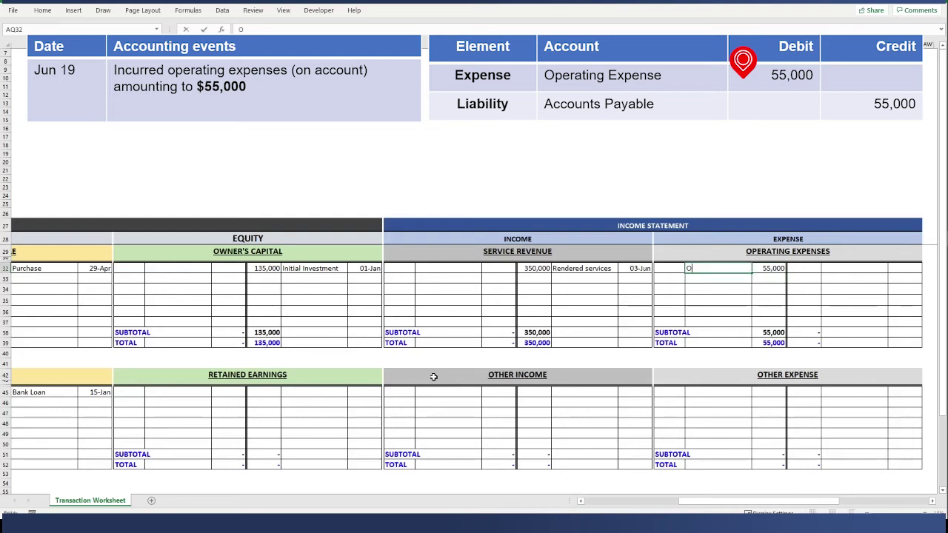
{"action": "type", "text": "p Exp"}
{"action": "key", "text": "Return"}
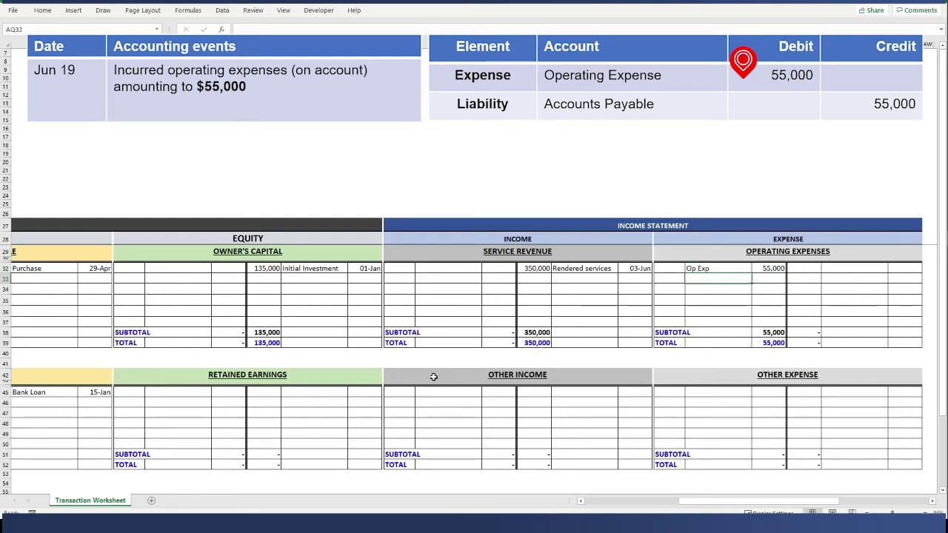
{"action": "key", "text": "Left"}
{"action": "key", "text": "Up"}
{"action": "type", "text": "19"}
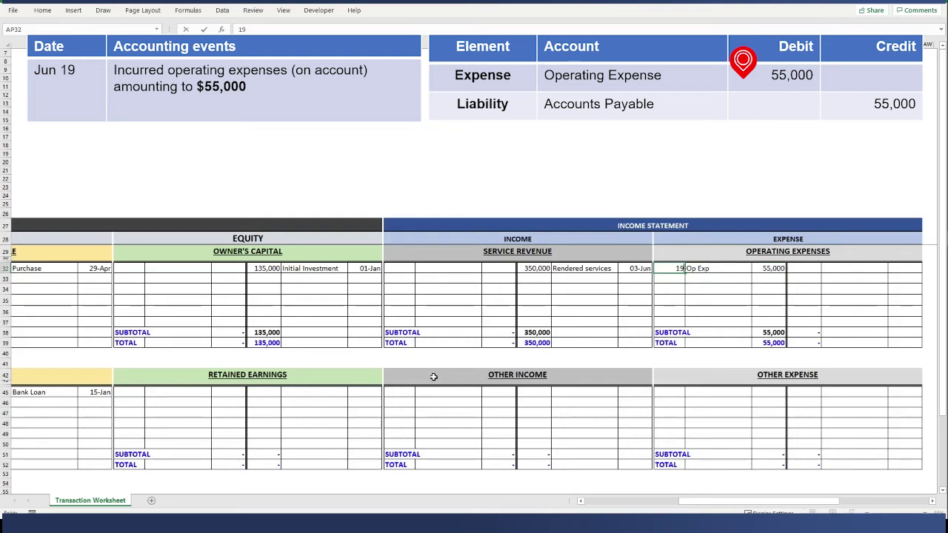
{"action": "type", "text": "-jun"}
{"action": "key", "text": "Tab"}
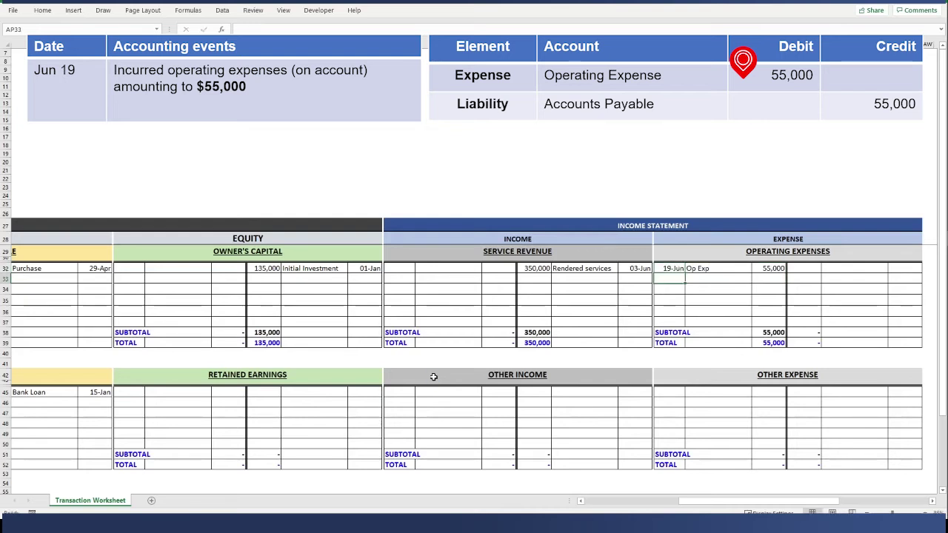
Record the matching 55,000 Op Exp credit dated 19-Jun under Accounts Payable, below 20,000.
{"action": "key", "text": "Left"}
{"action": "key", "text": "Left"}
{"action": "key", "text": "Left"}
{"action": "key", "text": "Left"}
{"action": "key", "text": "Left"}
{"action": "key", "text": "Left"}
{"action": "key", "text": "Left"}
{"action": "key", "text": "Left"}
{"action": "key", "text": "Left"}
{"action": "key", "text": "Left"}
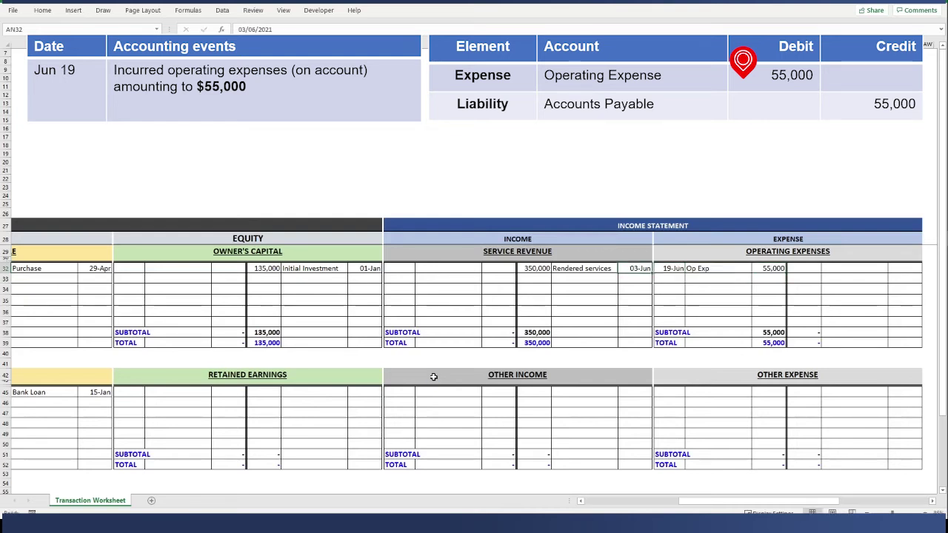
{"action": "key", "text": "Left"}
{"action": "key", "text": "Left"}
{"action": "key", "text": "Left"}
{"action": "key", "text": "Left"}
{"action": "key", "text": "Left"}
{"action": "key", "text": "Left"}
{"action": "key", "text": "Left"}
{"action": "key", "text": "Left"}
{"action": "key", "text": "Left"}
{"action": "key", "text": "Left"}
{"action": "key", "text": "Left"}
{"action": "key", "text": "Left"}
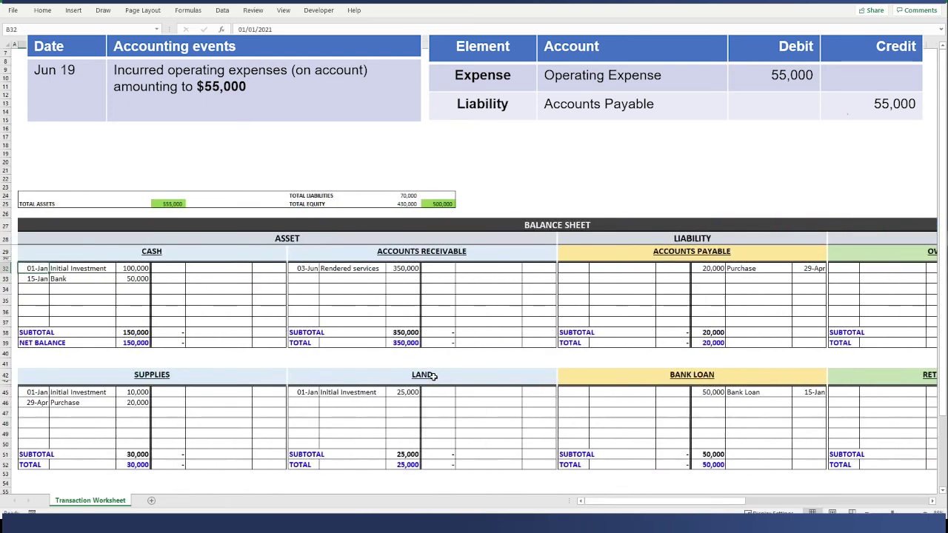
{"action": "key", "text": "Right"}
{"action": "key", "text": "Right"}
{"action": "key", "text": "Right"}
{"action": "key", "text": "Right"}
{"action": "key", "text": "Down"}
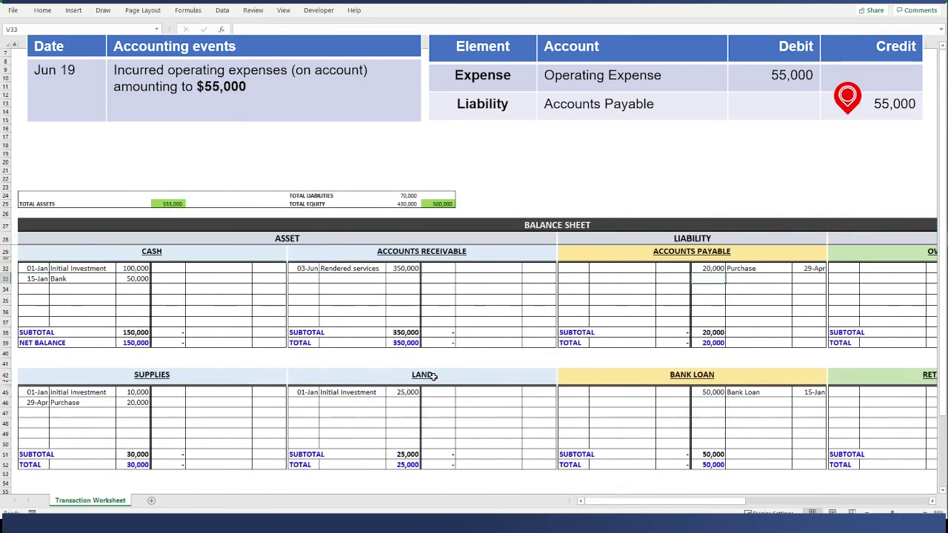
{"action": "type", "text": "55000"}
{"action": "key", "text": "Tab"}
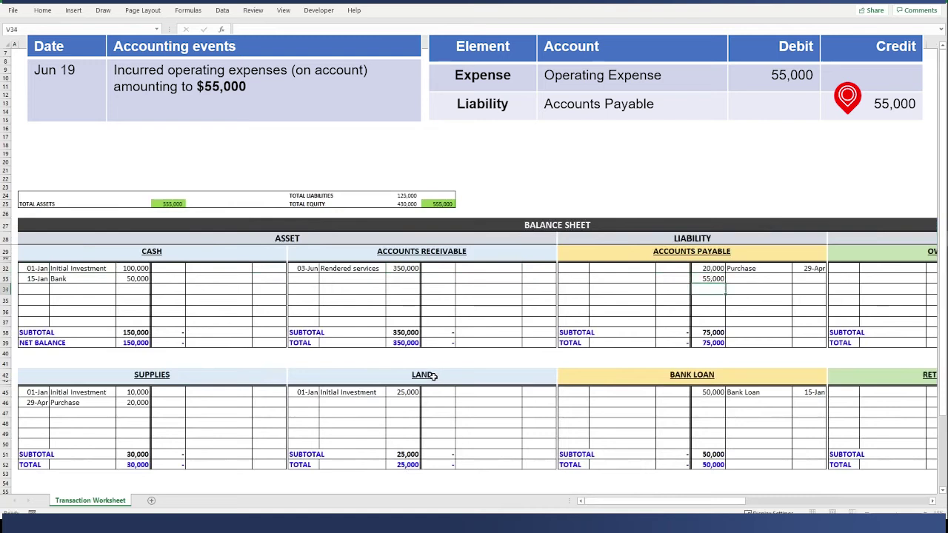
{"action": "type", "text": "Op Exp"}
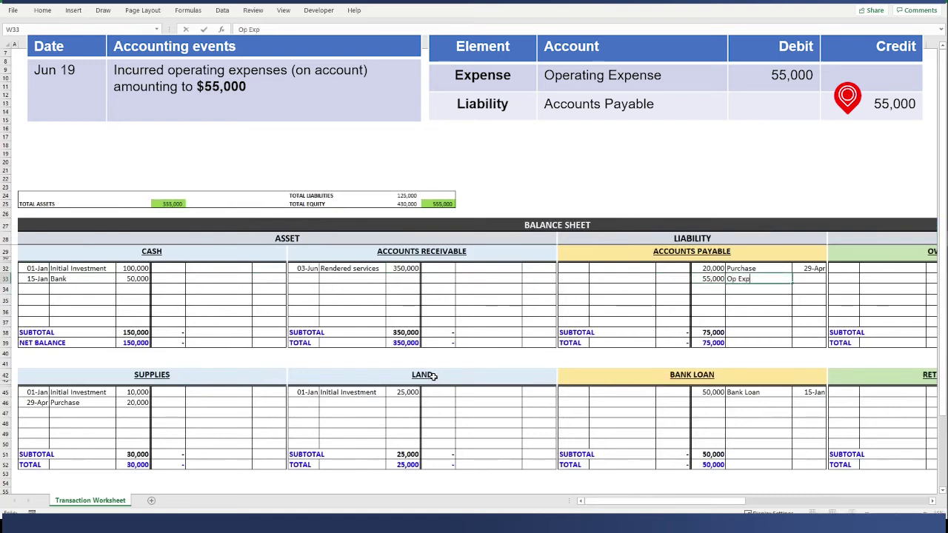
{"action": "key", "text": "Tab"}
{"action": "type", "text": "19"}
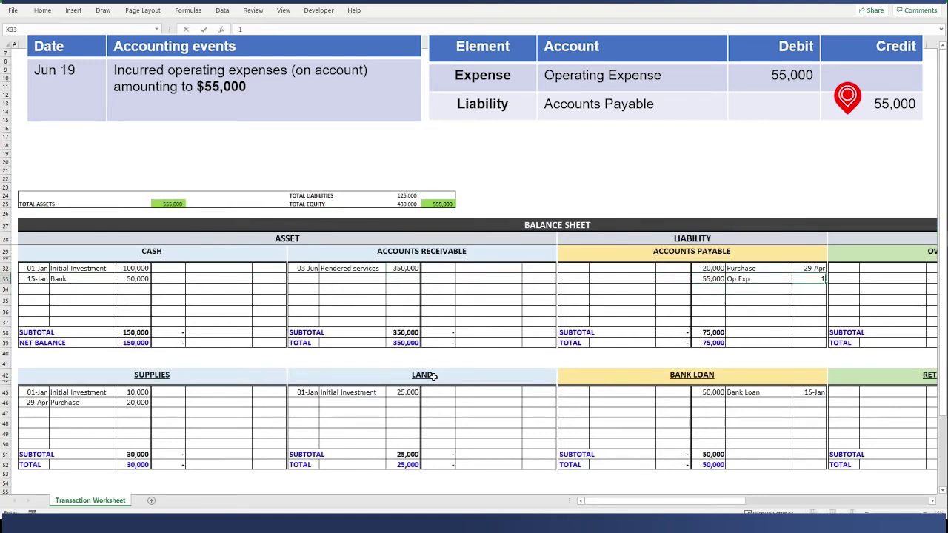
{"action": "key", "text": "Return"}
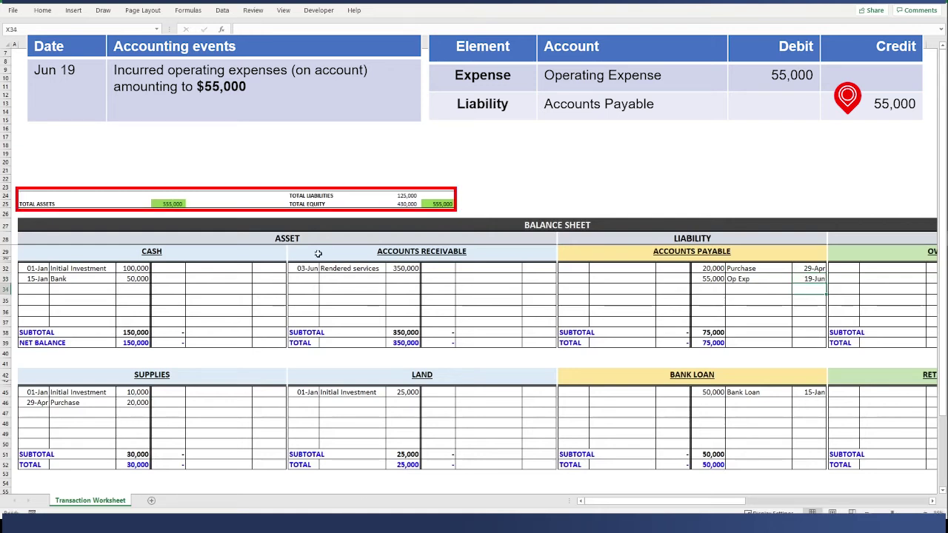
{"action": "left_click", "coordinate": [159, 203]}
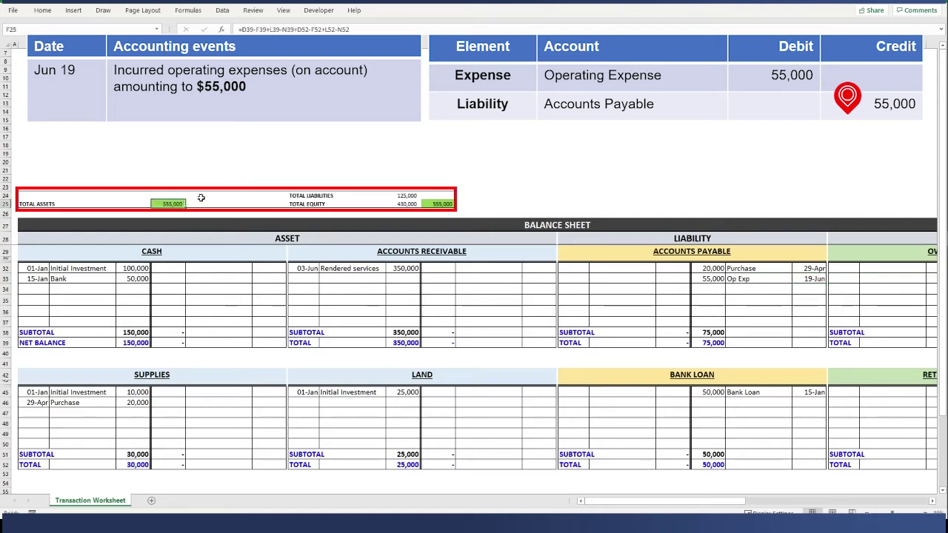
{"action": "left_click", "coordinate": [432, 203]}
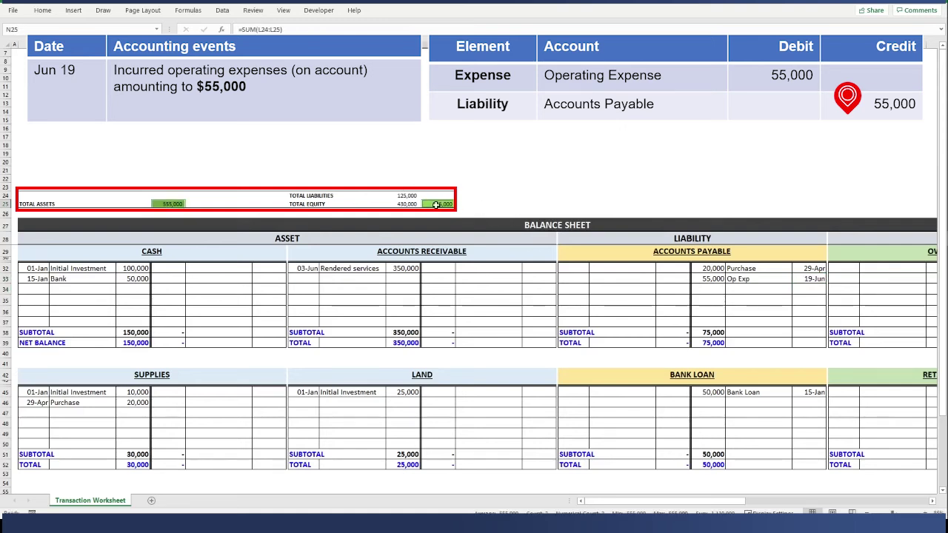
{"action": "left_click", "coordinate": [477, 205]}
{"action": "double_click", "coordinate": [421, 195]}
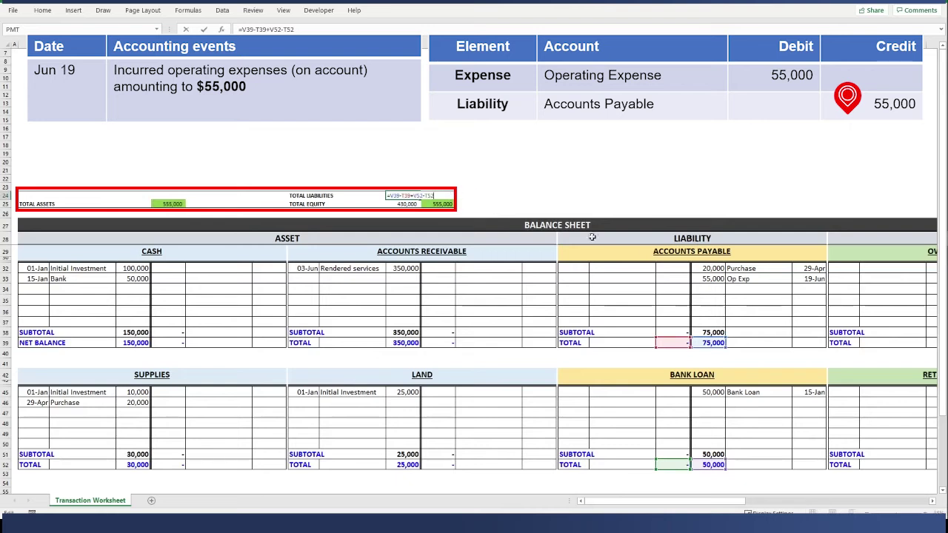
{"action": "key", "text": "Escape"}
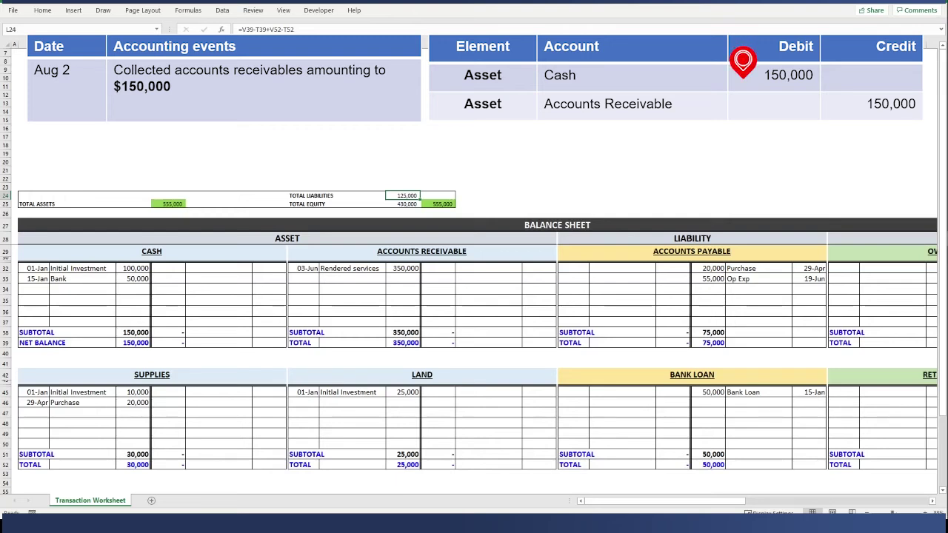
Enter a 150,000 'Collection' debit dated 2-Aug in the next Cash row.
{"action": "left_click", "coordinate": [138, 290]}
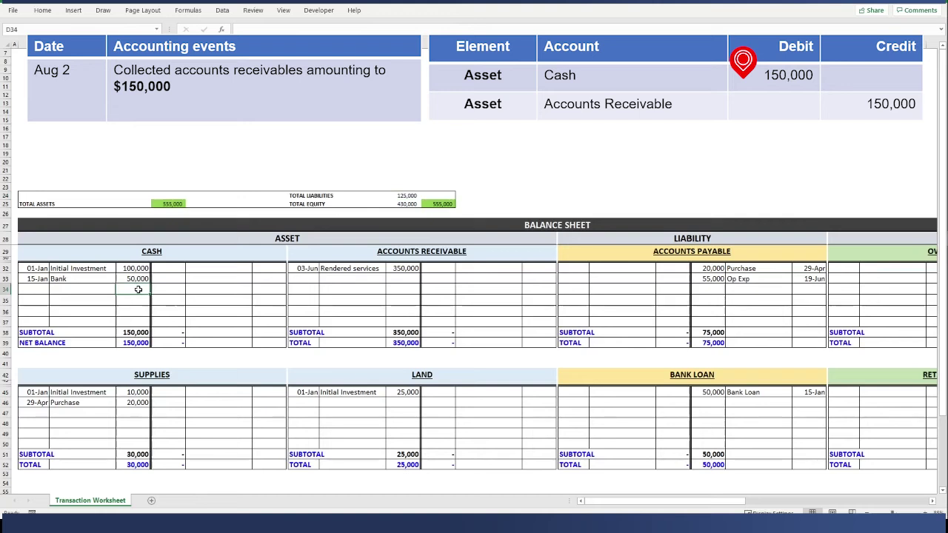
{"action": "type", "text": "150000"}
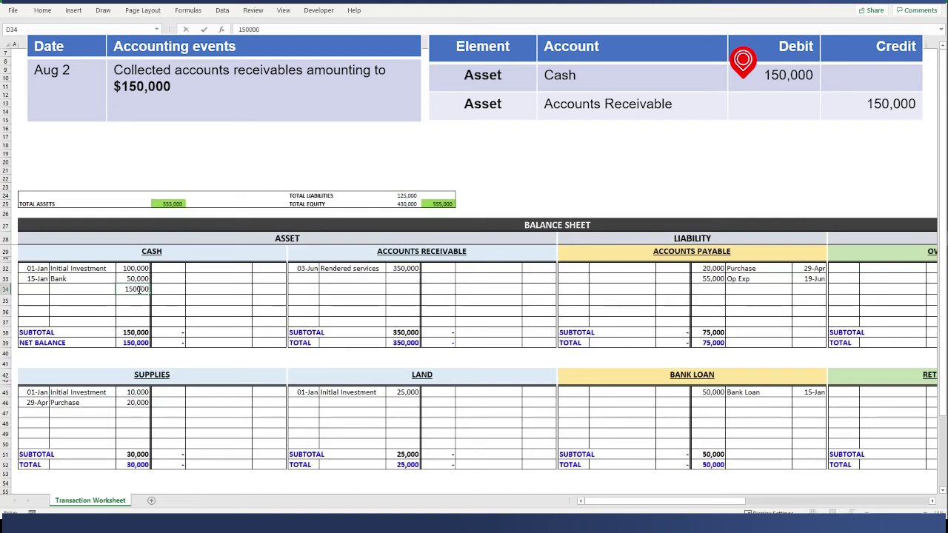
{"action": "key", "text": "Return"}
{"action": "key", "text": "Left"}
{"action": "key", "text": "Up"}
{"action": "type", "text": "Col"}
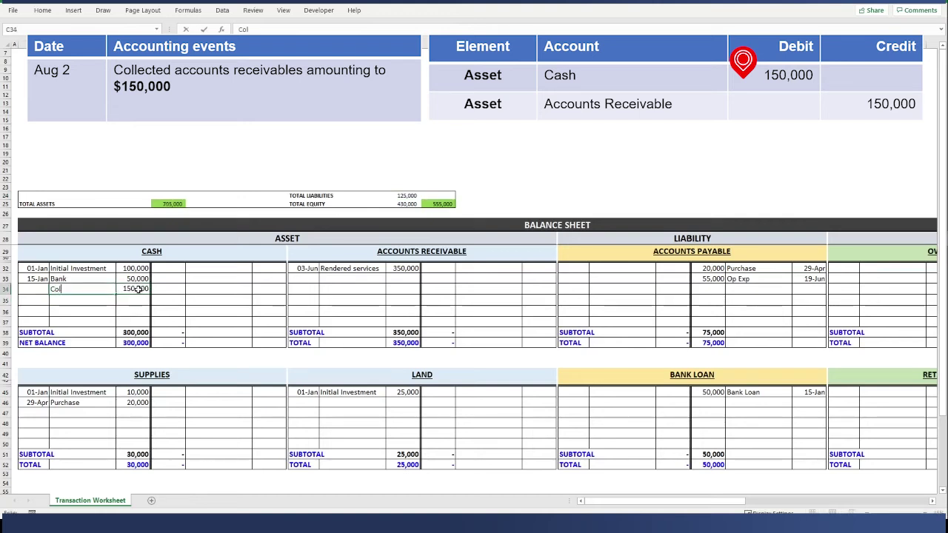
{"action": "type", "text": "lection"}
{"action": "key", "text": "Left"}
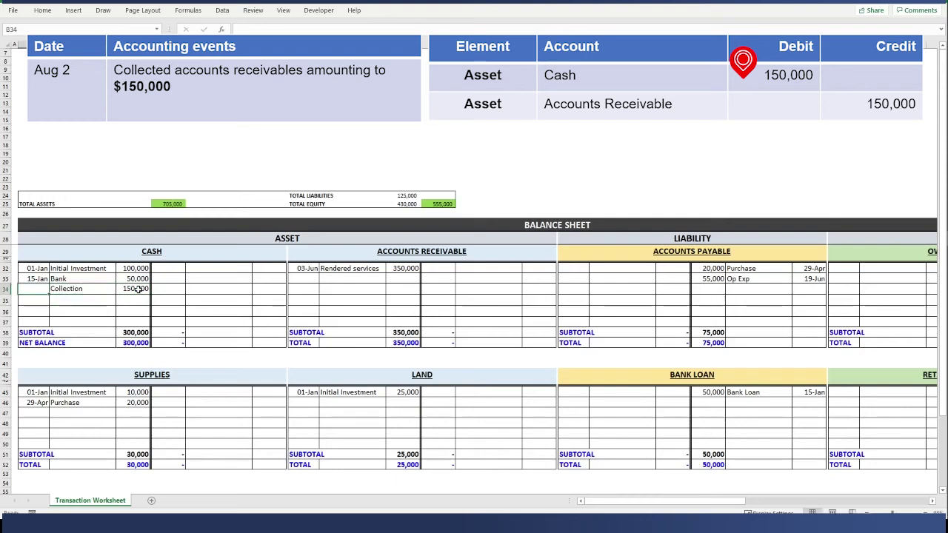
{"action": "type", "text": "2-aug"}
{"action": "key", "text": "Return"}
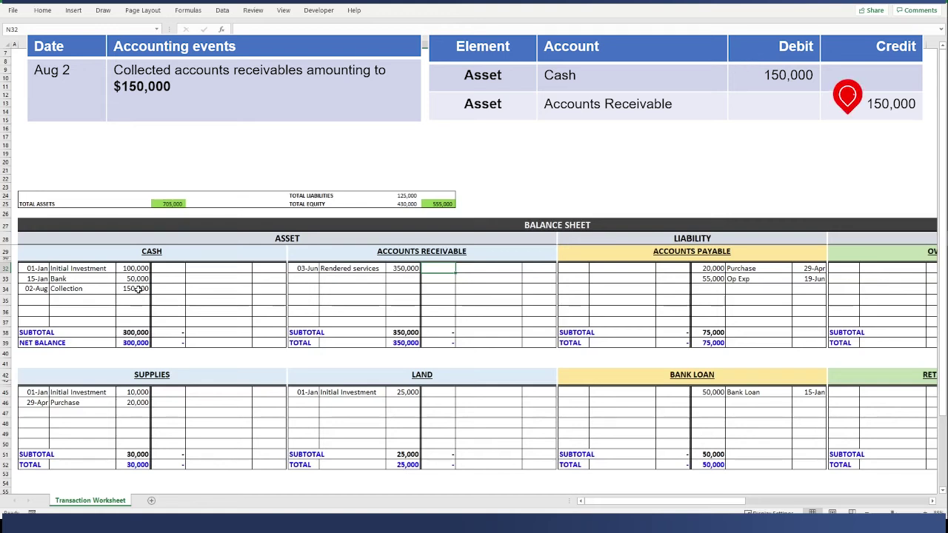
Record the matching 150,000 'Collection' credit dated 2-Aug under Accounts Receivable.
{"action": "type", "text": "150000"}
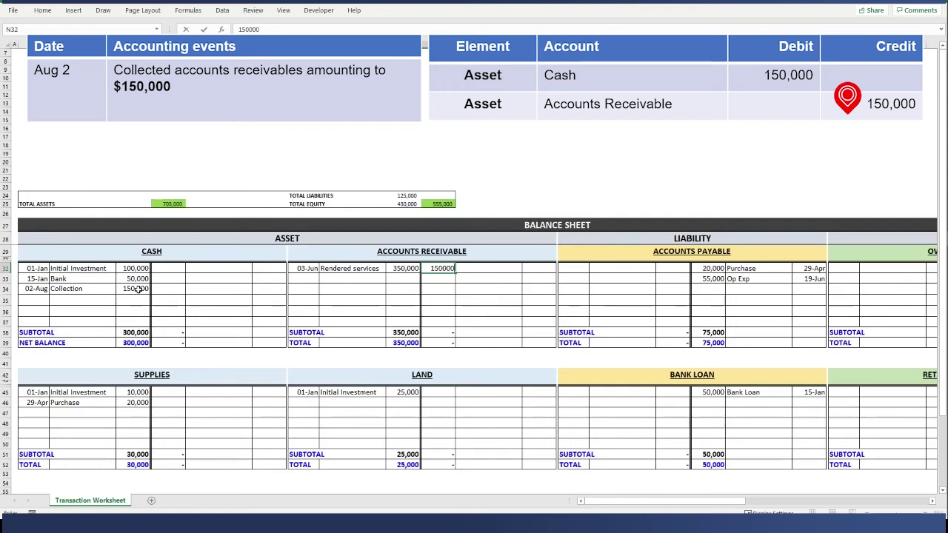
{"action": "key", "text": "Tab"}
{"action": "type", "text": "Col"}
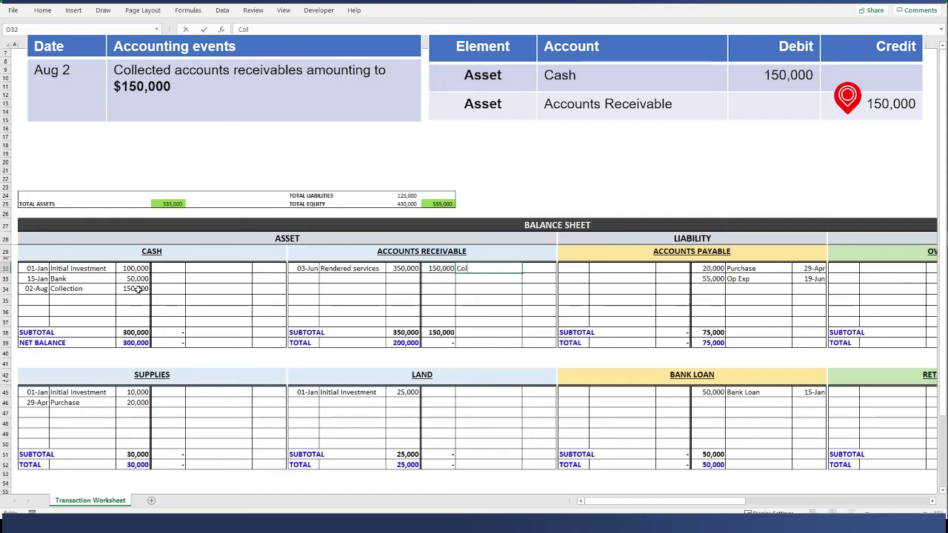
{"action": "type", "text": "lection"}
{"action": "key", "text": "Tab"}
{"action": "type", "text": "2"}
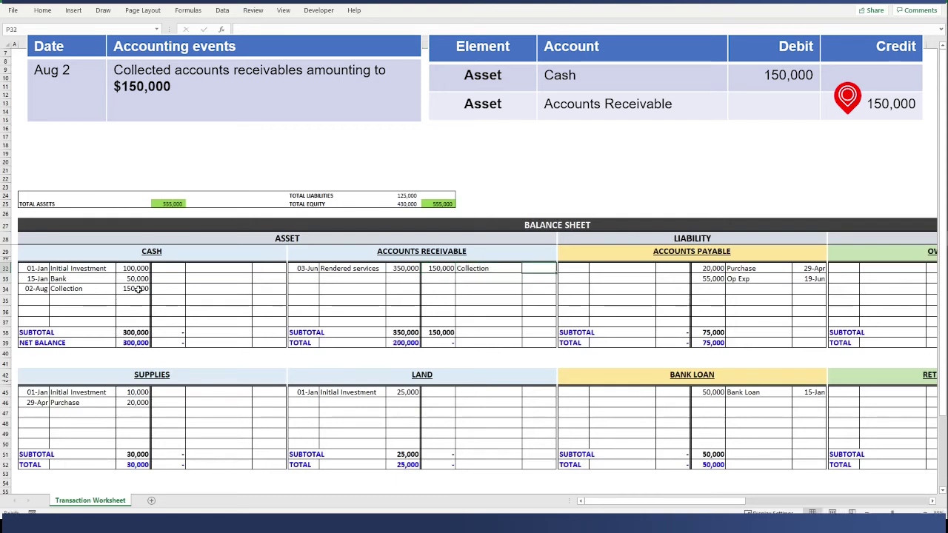
{"action": "type", "text": "-aug"}
{"action": "key", "text": "Return"}
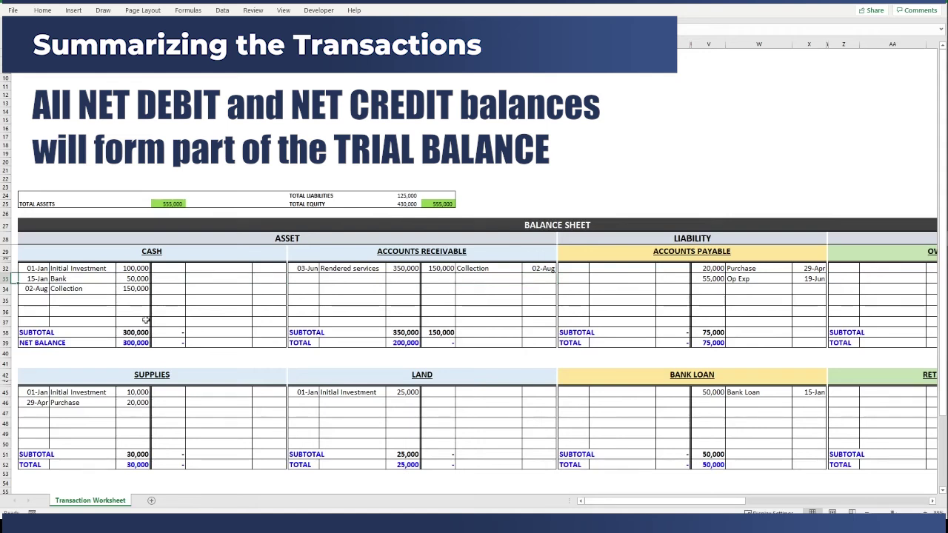
{"action": "left_click", "coordinate": [5, 342]}
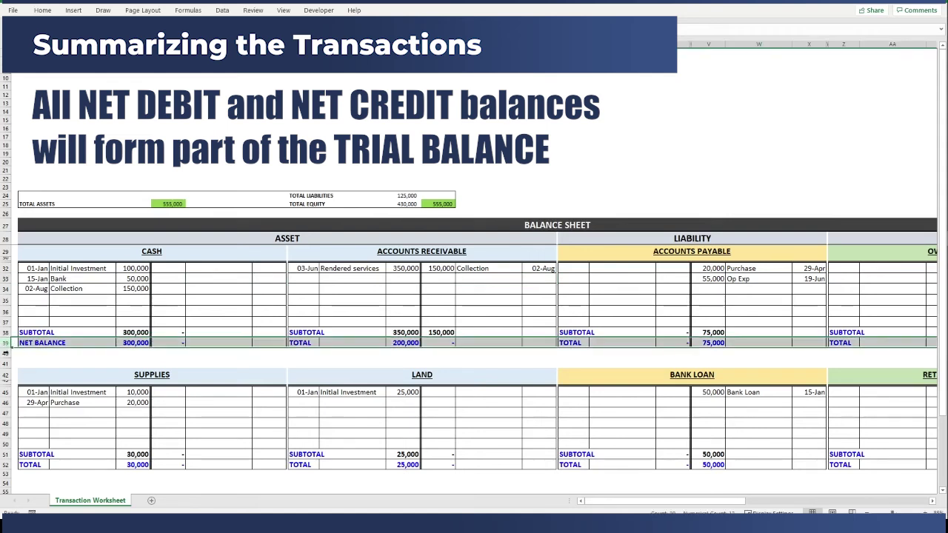
{"action": "left_click", "coordinate": [5, 464], "text": "ctrl"}
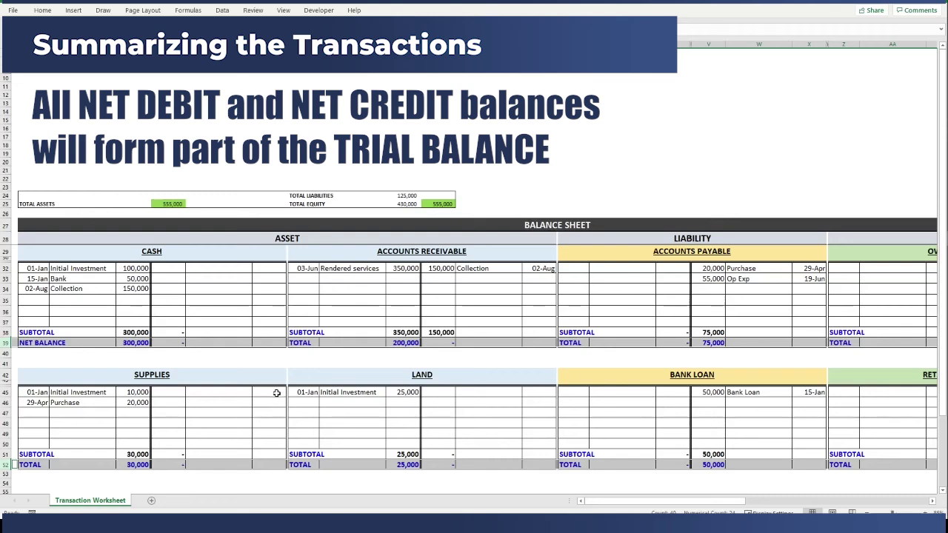
{"action": "left_click", "coordinate": [81, 363]}
{"action": "scroll", "coordinate": [129, 350], "scroll_direction": "right", "scroll_amount": 1}
{"action": "scroll", "coordinate": [129, 350], "scroll_direction": "left", "scroll_amount": 1}
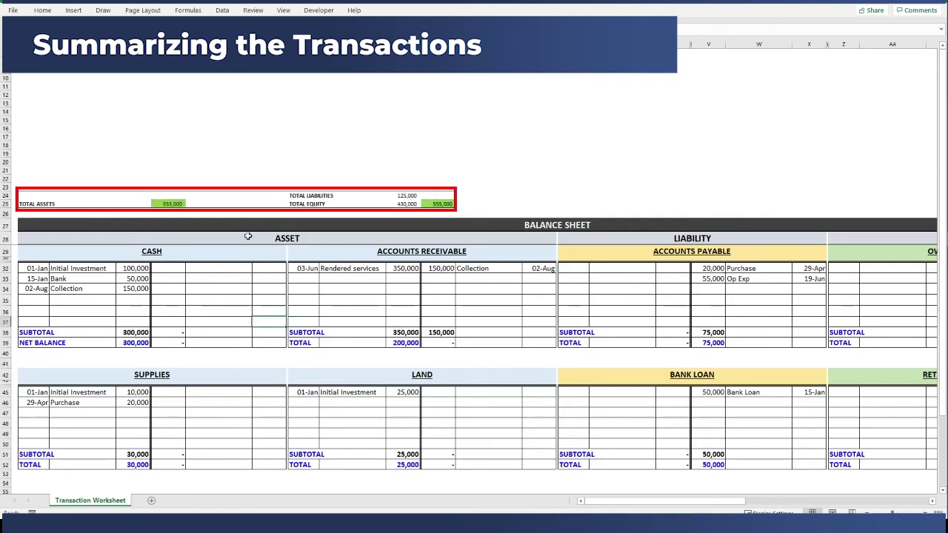
{"action": "left_click_drag", "start_coordinate": [248, 236], "coordinate": [253, 472]}
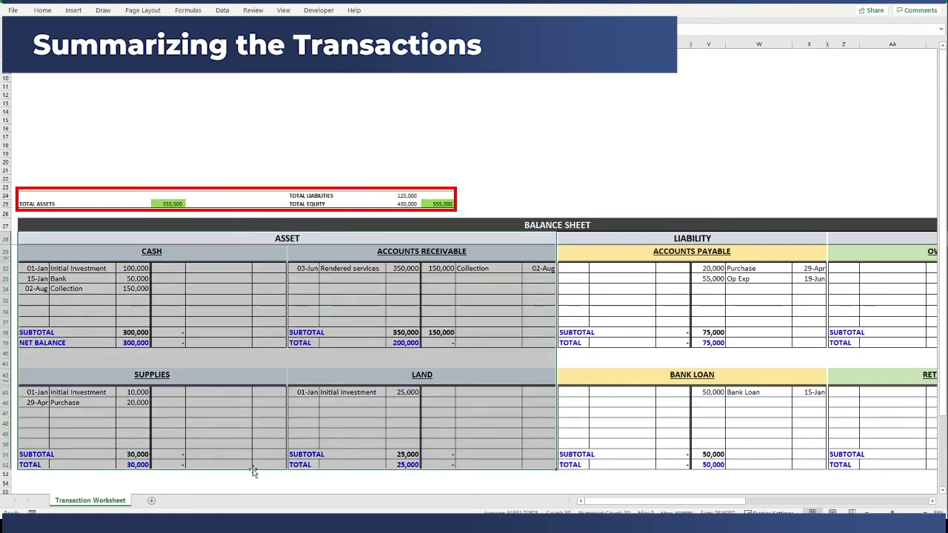
{"action": "left_click_drag", "start_coordinate": [715, 237], "coordinate": [704, 466]}
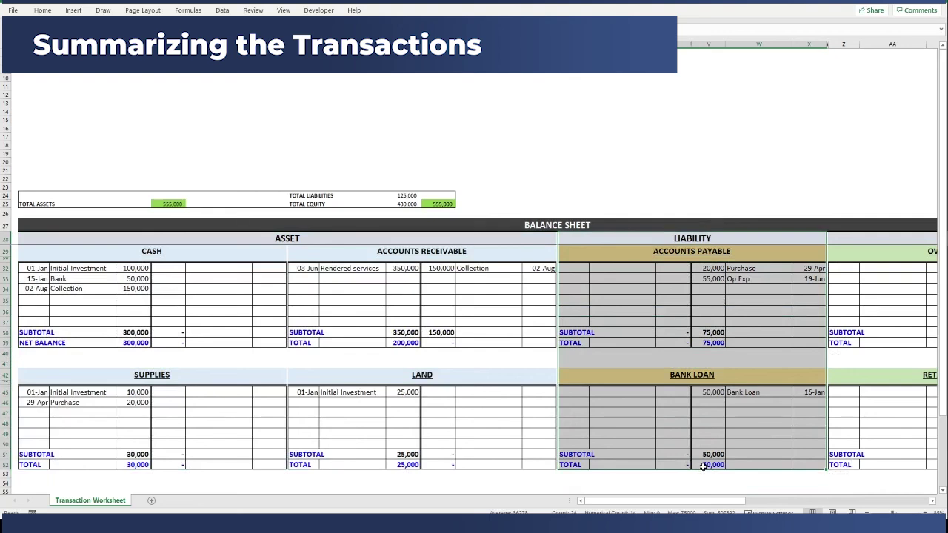
{"action": "left_click", "coordinate": [738, 472]}
{"action": "key", "text": "Right"}
{"action": "key", "text": "Right"}
{"action": "key", "text": "Right"}
{"action": "key", "text": "Right"}
{"action": "key", "text": "Right"}
{"action": "key", "text": "Right"}
{"action": "key", "text": "Right"}
{"action": "key", "text": "Right"}
{"action": "key", "text": "Right"}
{"action": "key", "text": "Right"}
{"action": "key", "text": "Right"}
{"action": "key", "text": "Right"}
{"action": "key", "text": "Right"}
{"action": "key", "text": "Right"}
{"action": "key", "text": "Right"}
{"action": "key", "text": "Right"}
{"action": "key", "text": "Right"}
{"action": "key", "text": "Right"}
{"action": "key", "text": "Right"}
{"action": "key", "text": "Right"}
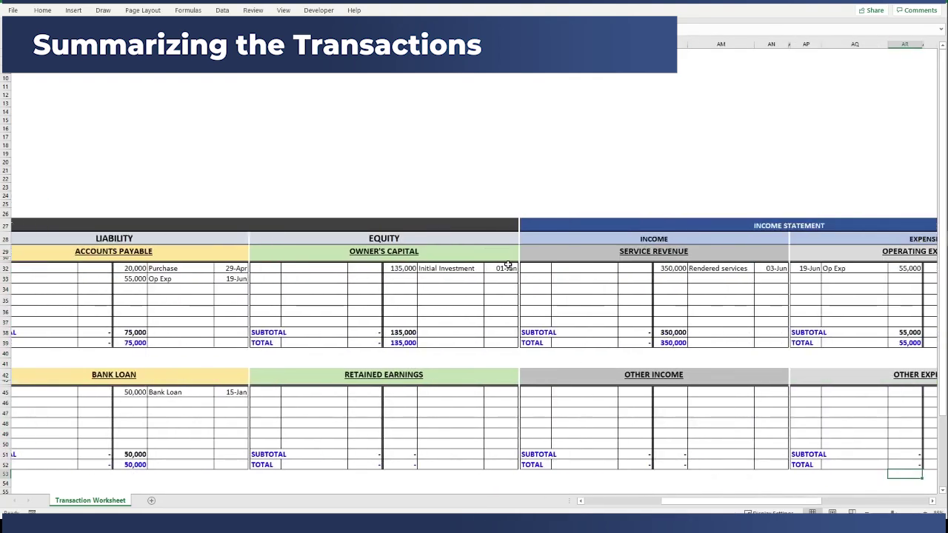
{"action": "left_click_drag", "start_coordinate": [474, 235], "coordinate": [450, 466]}
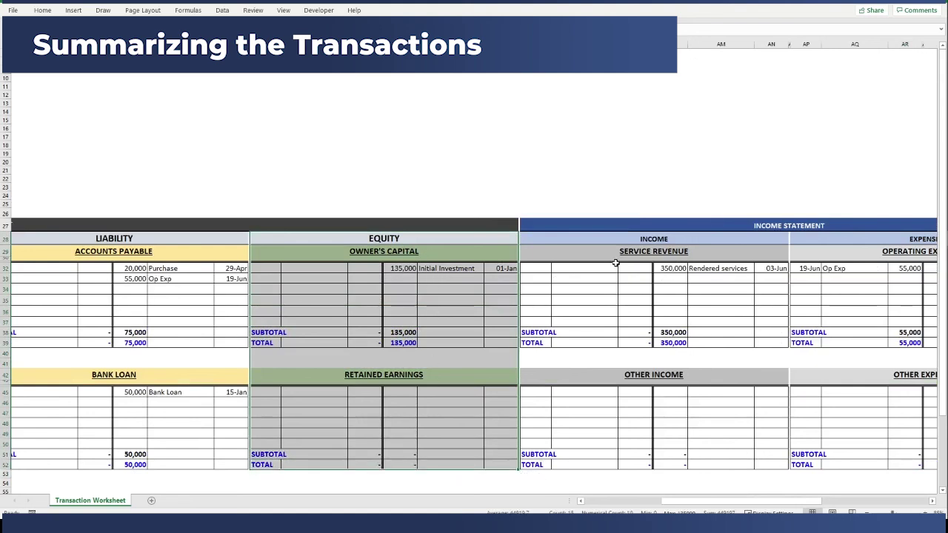
{"action": "left_click_drag", "start_coordinate": [649, 246], "coordinate": [645, 459]}
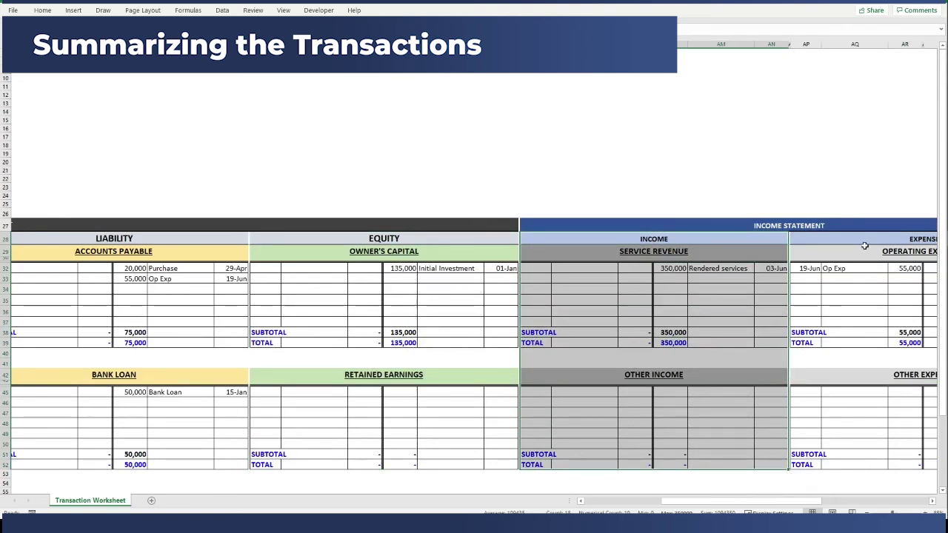
{"action": "left_click", "coordinate": [842, 430]}
{"action": "key", "text": "Right"}
{"action": "key", "text": "Right"}
{"action": "key", "text": "Right"}
{"action": "key", "text": "Right"}
{"action": "key", "text": "Right"}
{"action": "key", "text": "Right"}
{"action": "key", "text": "Right"}
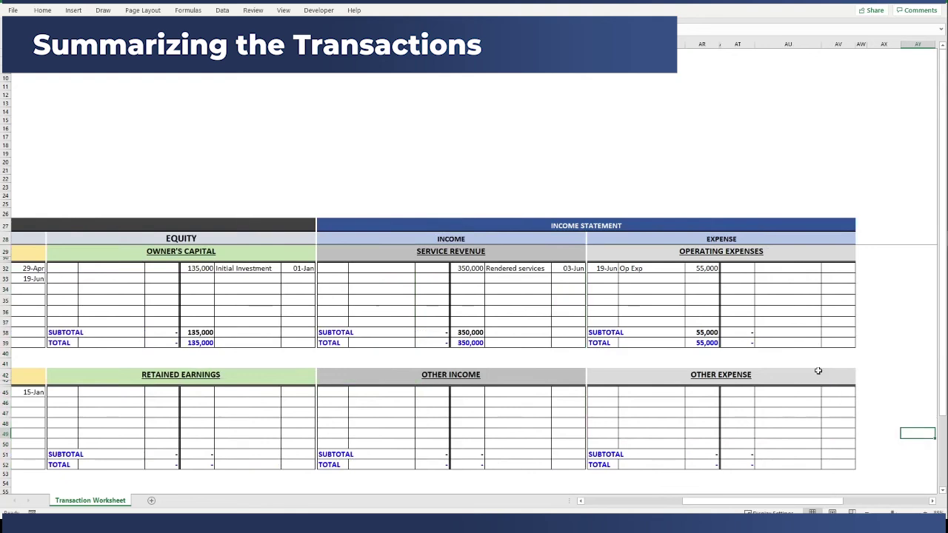
{"action": "left_click", "coordinate": [733, 237]}
{"action": "left_click_drag", "start_coordinate": [732, 238], "coordinate": [734, 466]}
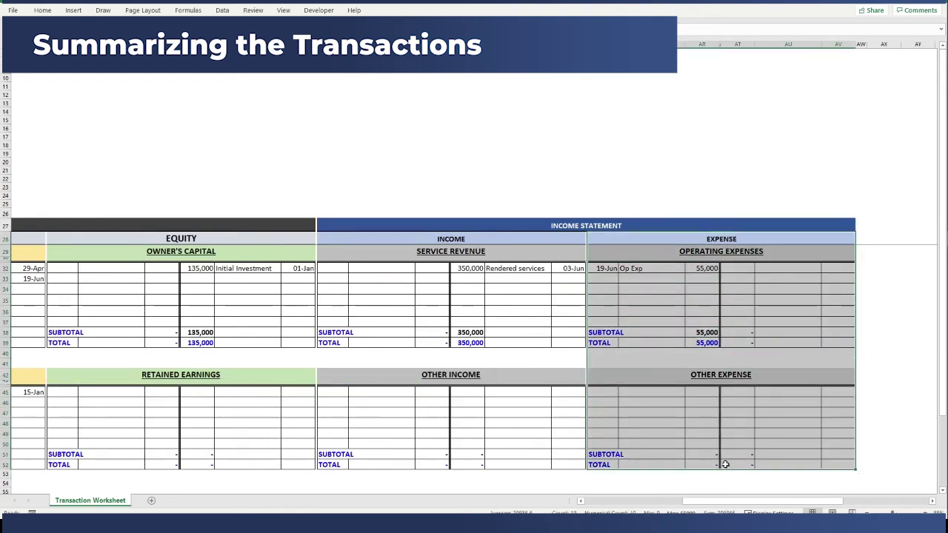